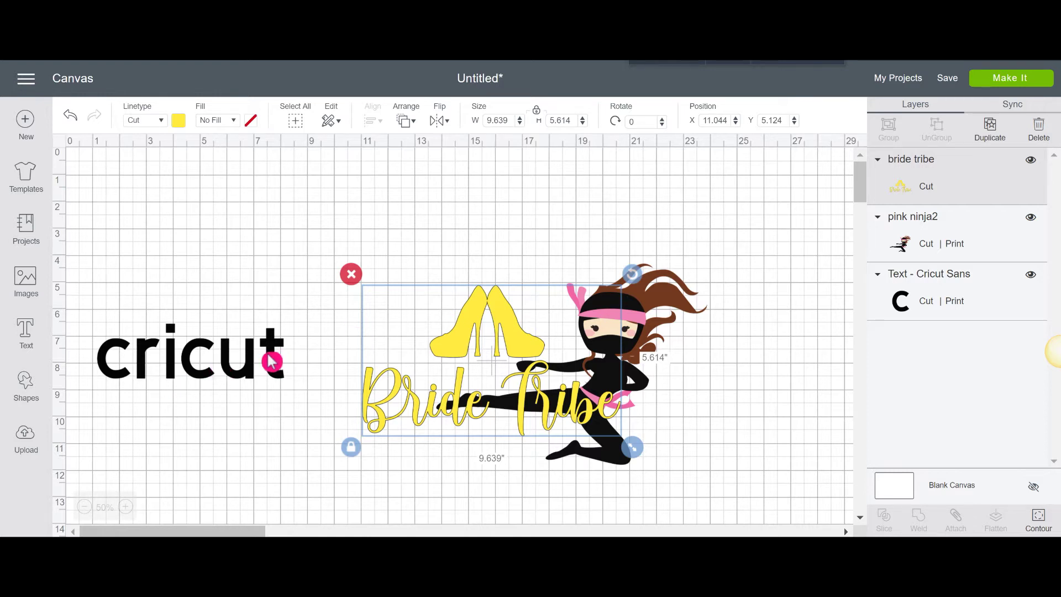
Move the Bride Tribe and pink ninja images towards the canvas's lower right and the cricut text to about X 5.06, Y 5.39.
{"action": "left_click_drag", "start_coordinate": [441, 338], "coordinate": [680, 439]}
{"action": "left_click", "coordinate": [659, 317]}
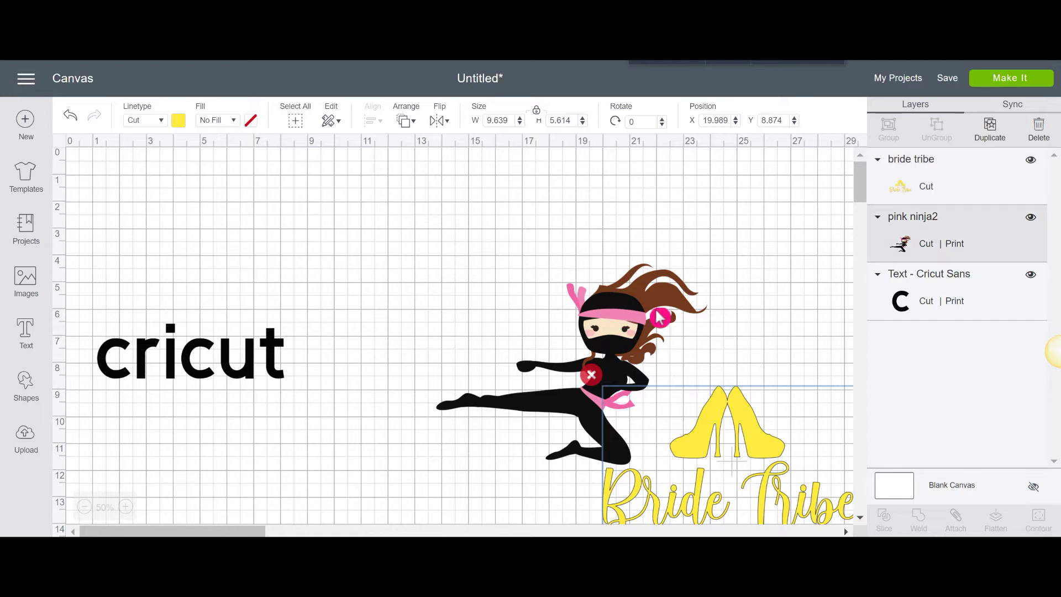
{"action": "left_click_drag", "start_coordinate": [660, 316], "coordinate": [750, 353]}
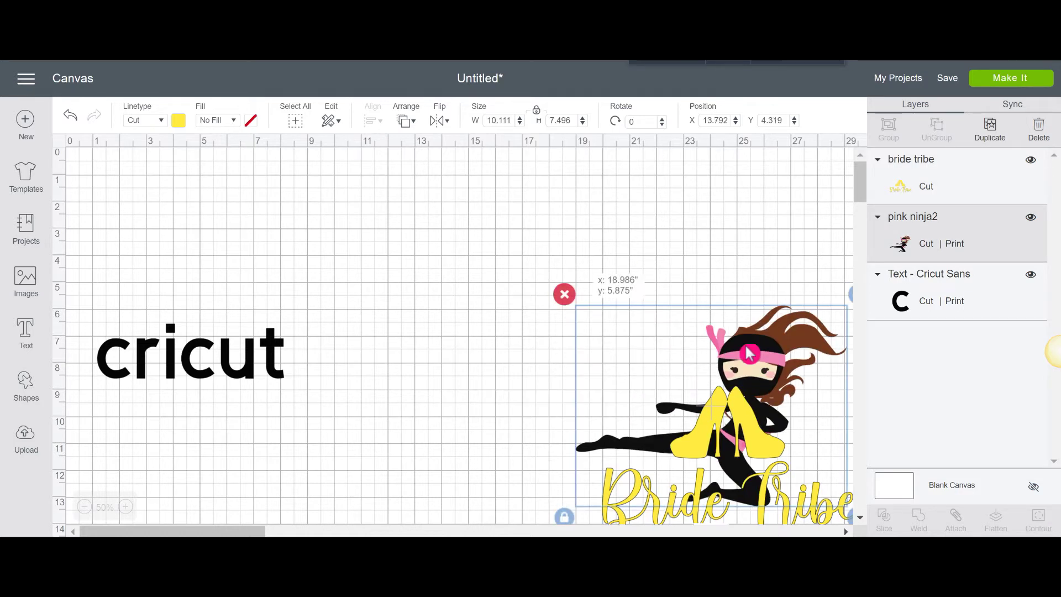
{"action": "left_click", "coordinate": [231, 355]}
{"action": "left_click_drag", "start_coordinate": [231, 356], "coordinate": [358, 312]}
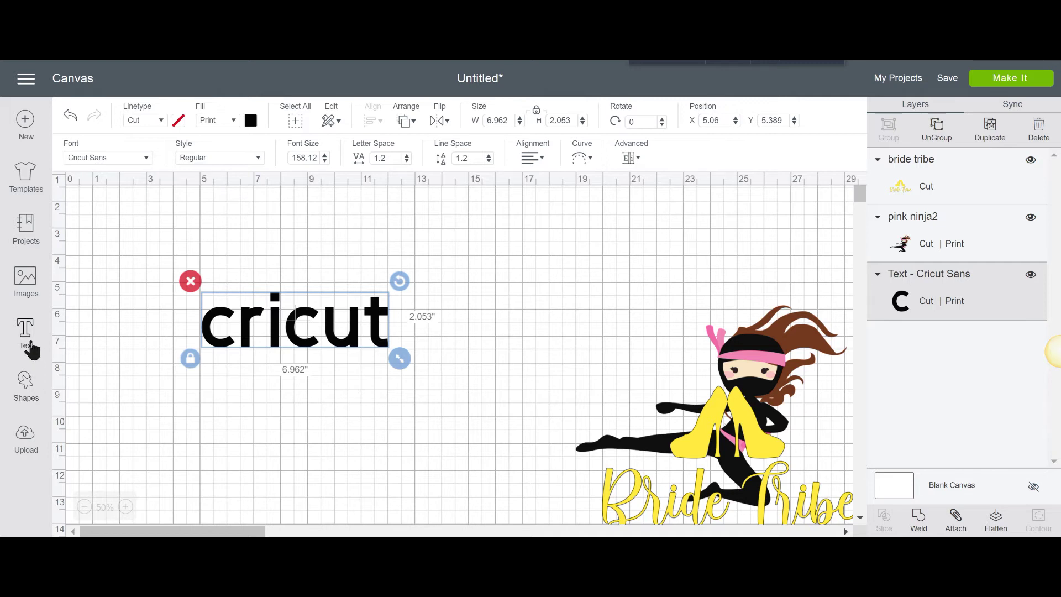
Add a second text object reading "cricut" below the existing text and delete it.
{"action": "left_click", "coordinate": [33, 350]}
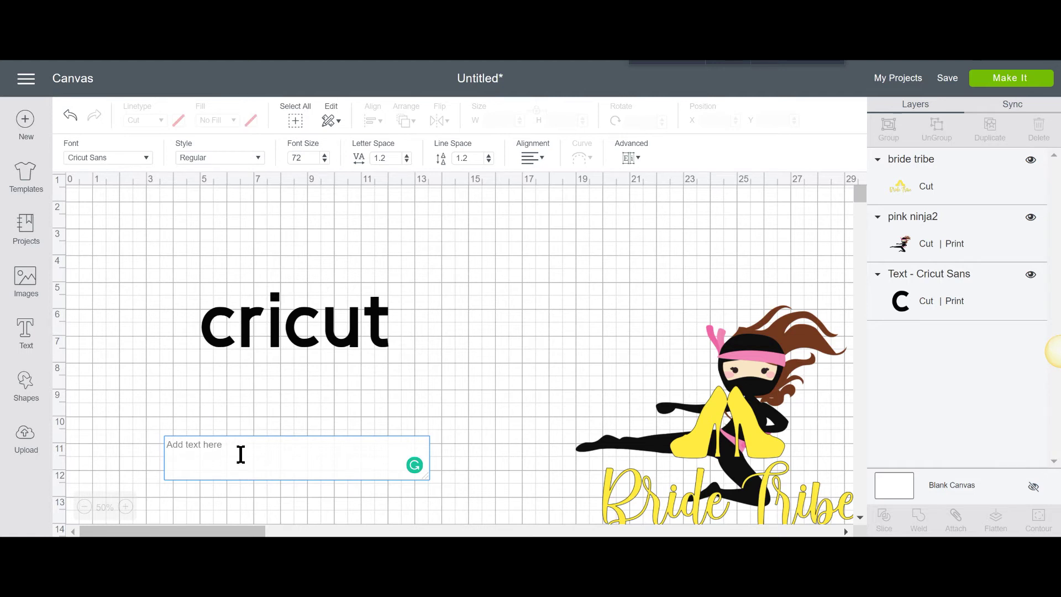
{"action": "type", "text": "cricut"}
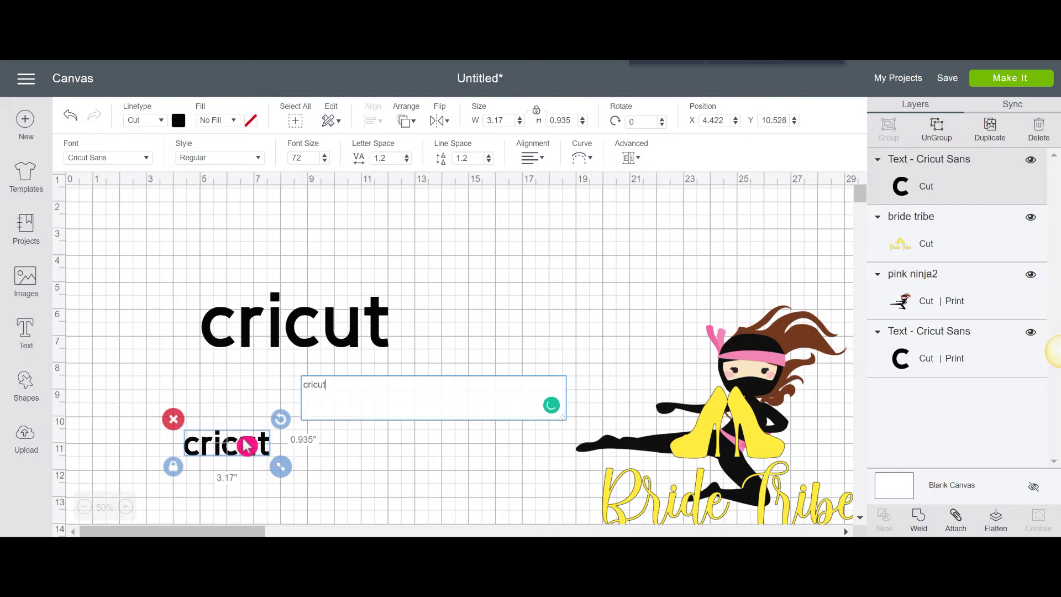
{"action": "left_click", "coordinate": [172, 420]}
Move the cricut text to about X 7.37, Y 4.72 on the canvas and leave it selected.
{"action": "left_click", "coordinate": [286, 329]}
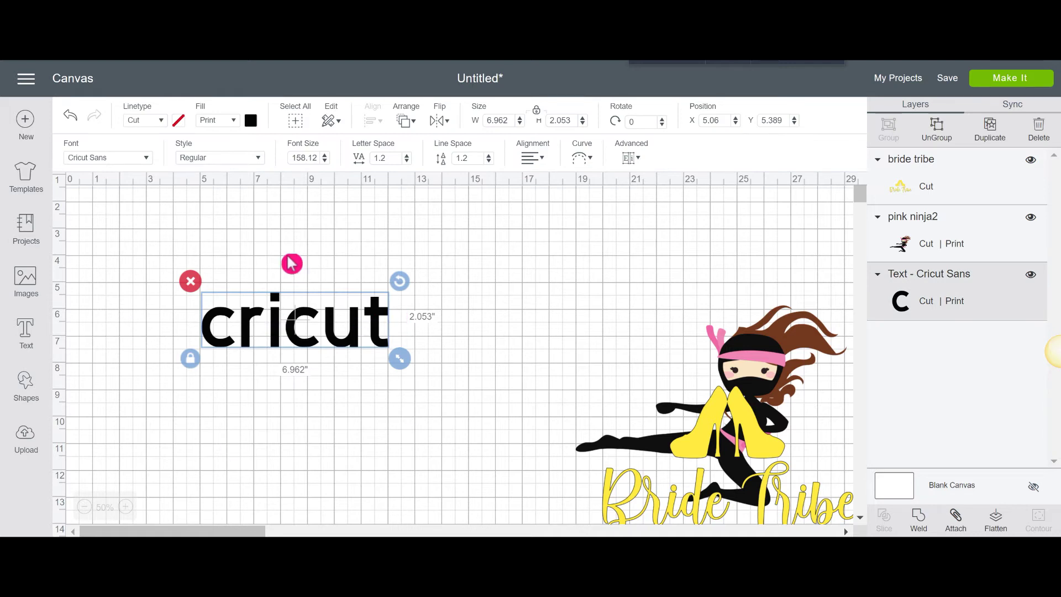
{"action": "left_click_drag", "start_coordinate": [305, 335], "coordinate": [368, 317]}
{"action": "left_click", "coordinate": [362, 200]}
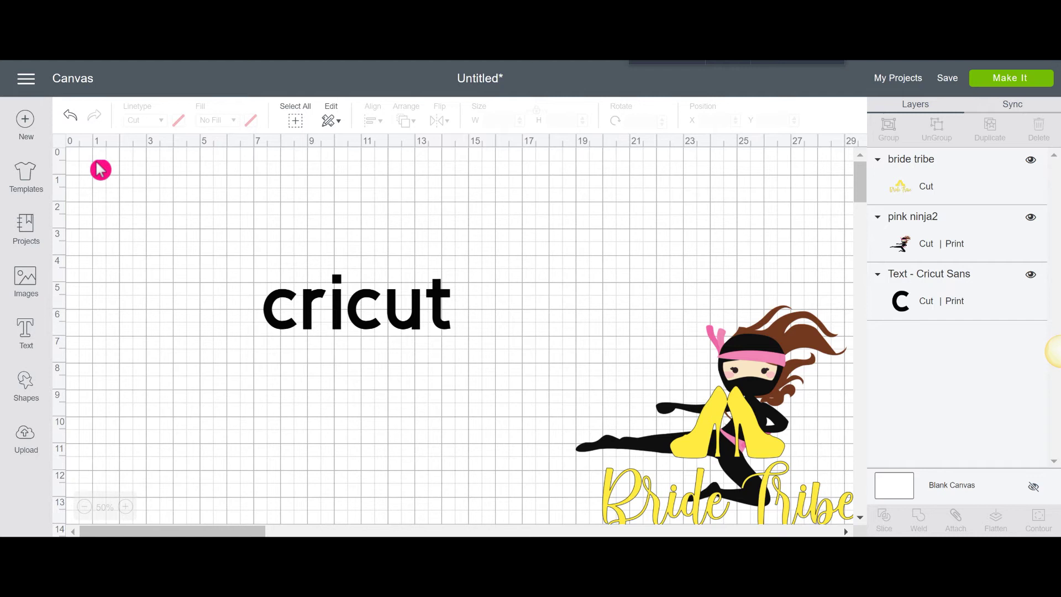
{"action": "left_click", "coordinate": [374, 316]}
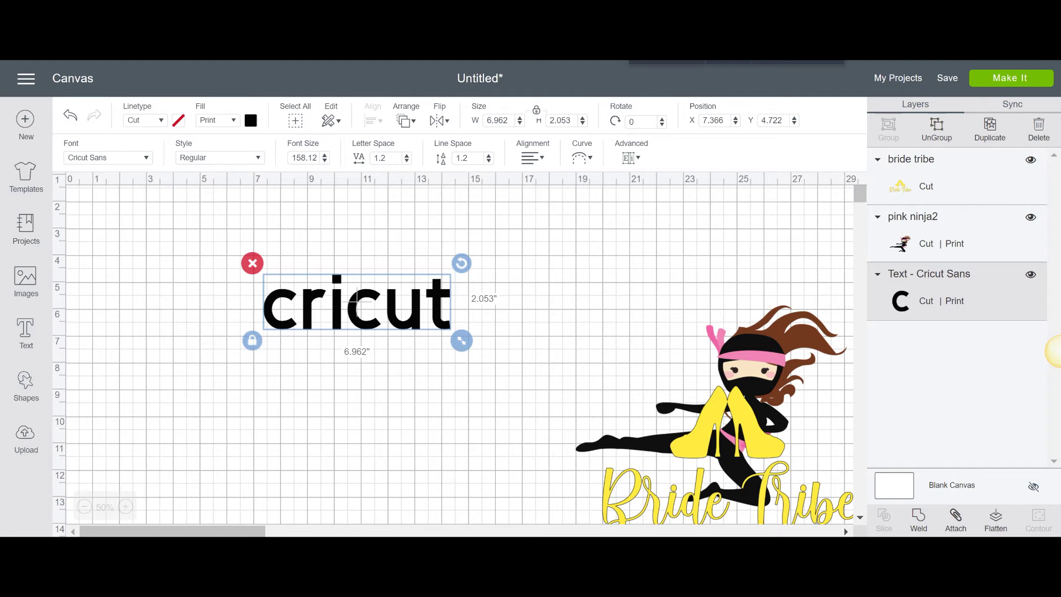
Enlarge the browser's page zoom and move the cricut text slightly lower and to the right on the canvas.
{"action": "key", "text": "alt+f"}
{"action": "left_click", "coordinate": [1009, 182]}
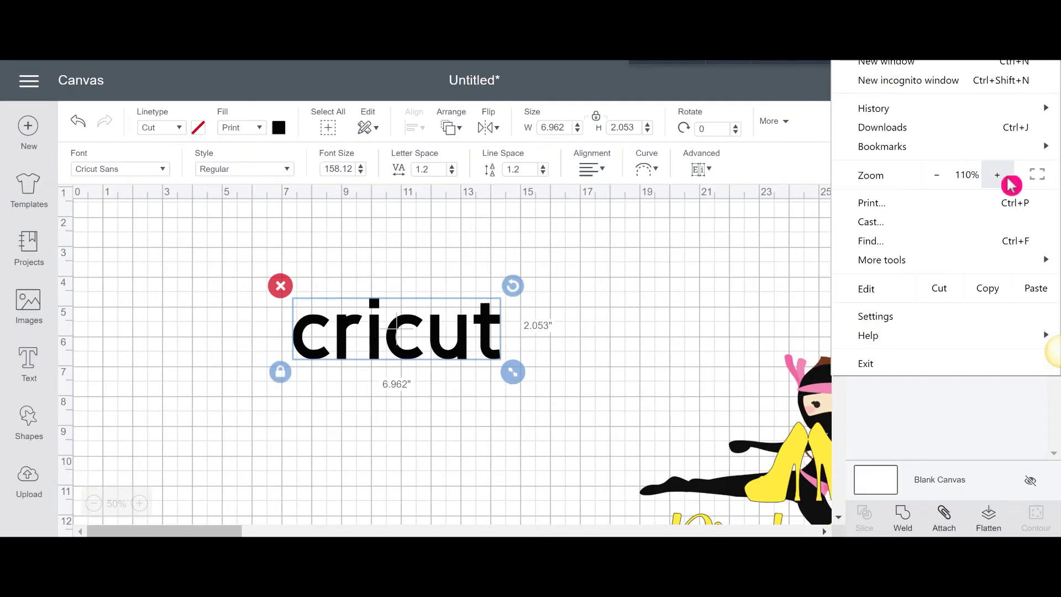
{"action": "left_click", "coordinate": [946, 184]}
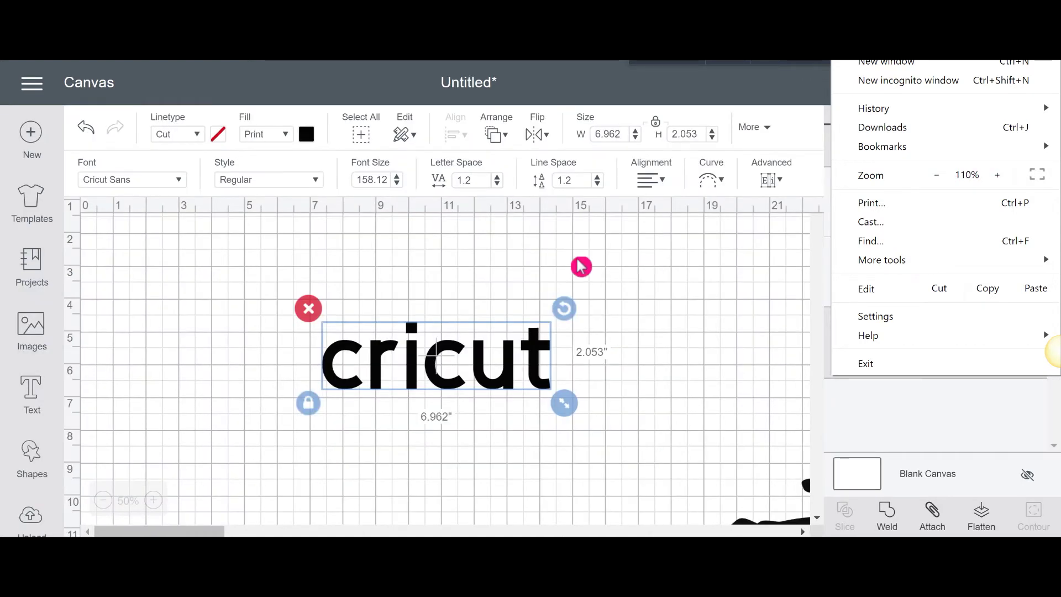
{"action": "left_click", "coordinate": [436, 350]}
{"action": "left_click_drag", "start_coordinate": [446, 351], "coordinate": [480, 382]}
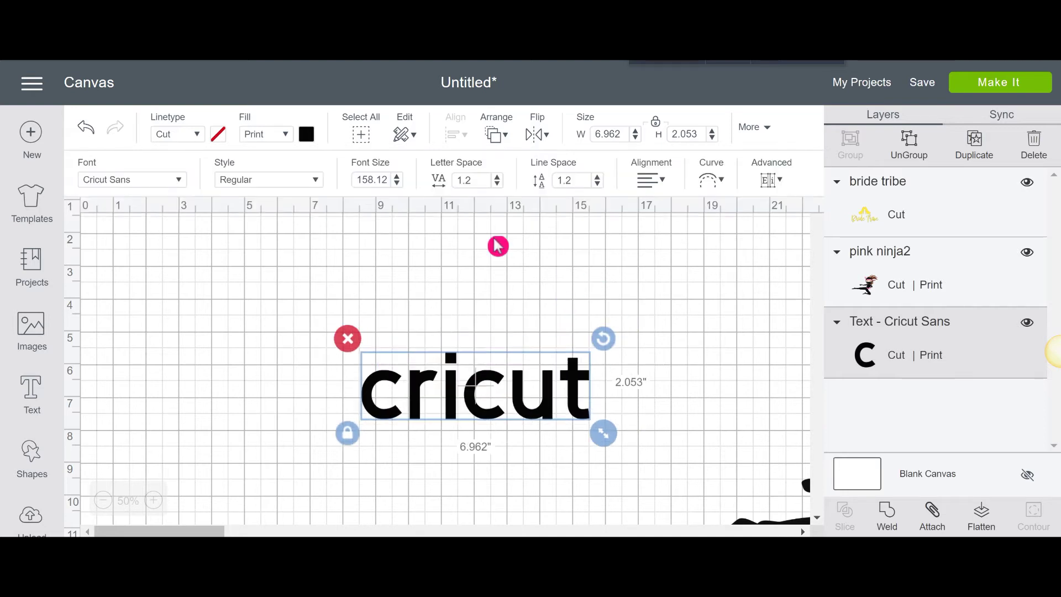
Open the font list for the cricut text and look through all fonts and the System fonts.
{"action": "left_click", "coordinate": [145, 182]}
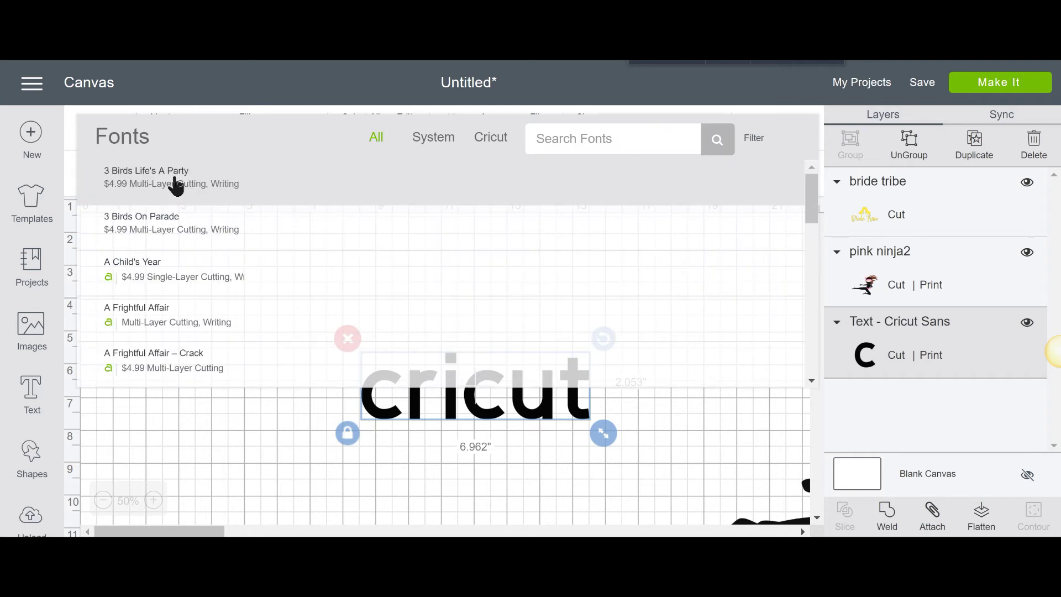
{"action": "scroll", "coordinate": [442, 183], "scroll_direction": "down", "scroll_amount": 5}
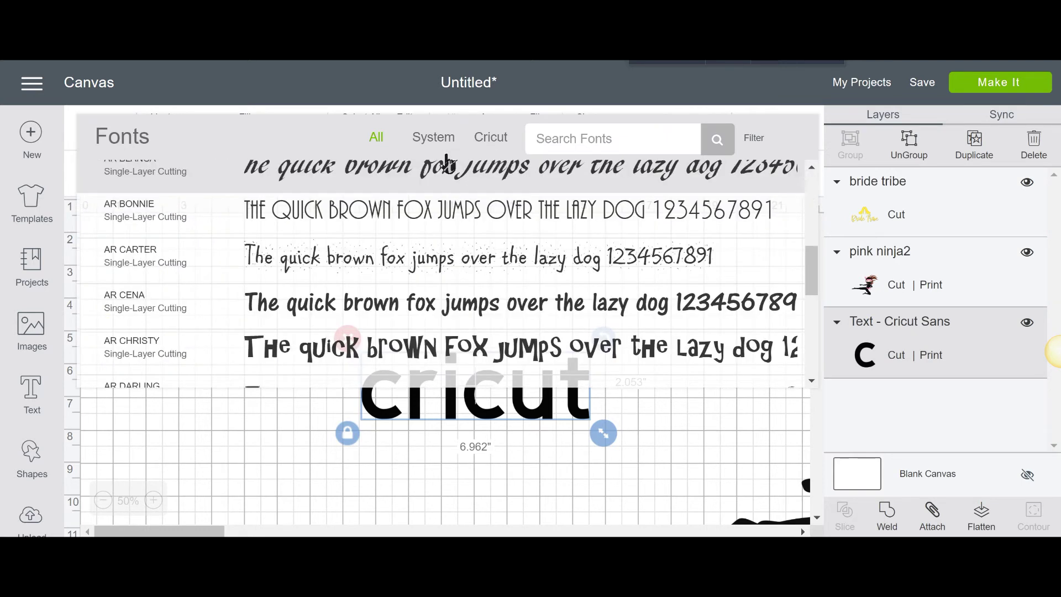
{"action": "left_click", "coordinate": [214, 142]}
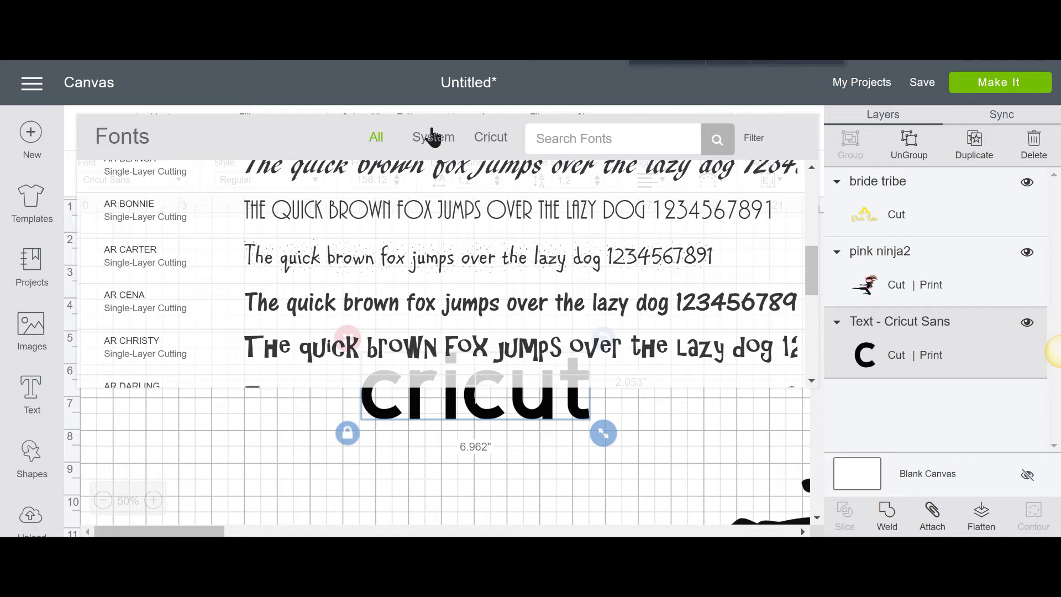
{"action": "left_click", "coordinate": [431, 147]}
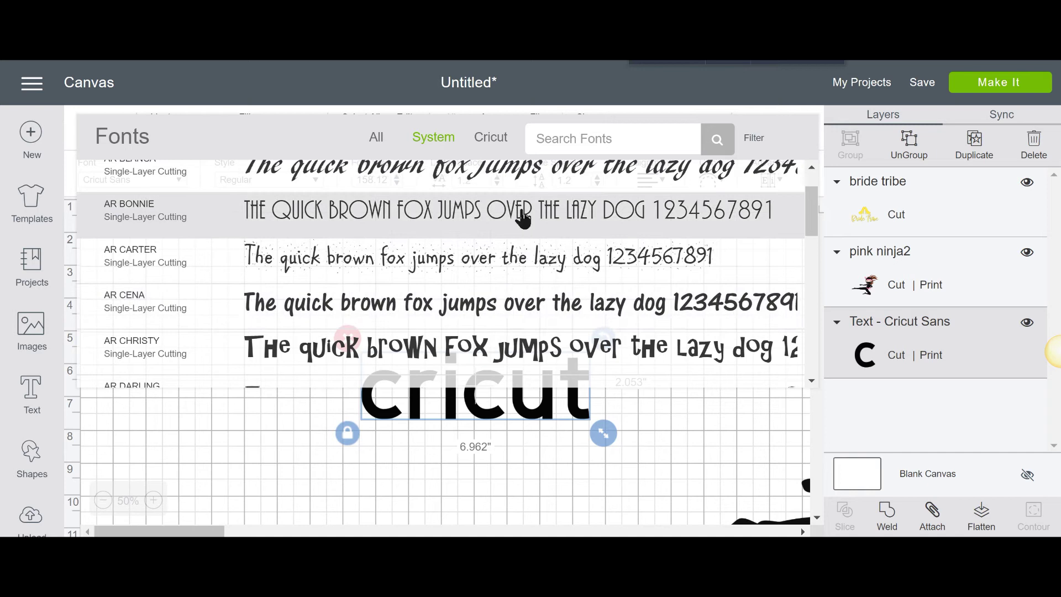
{"action": "scroll", "coordinate": [528, 243], "scroll_direction": "down", "scroll_amount": 3}
{"action": "scroll", "coordinate": [535, 259], "scroll_direction": "down", "scroll_amount": 5}
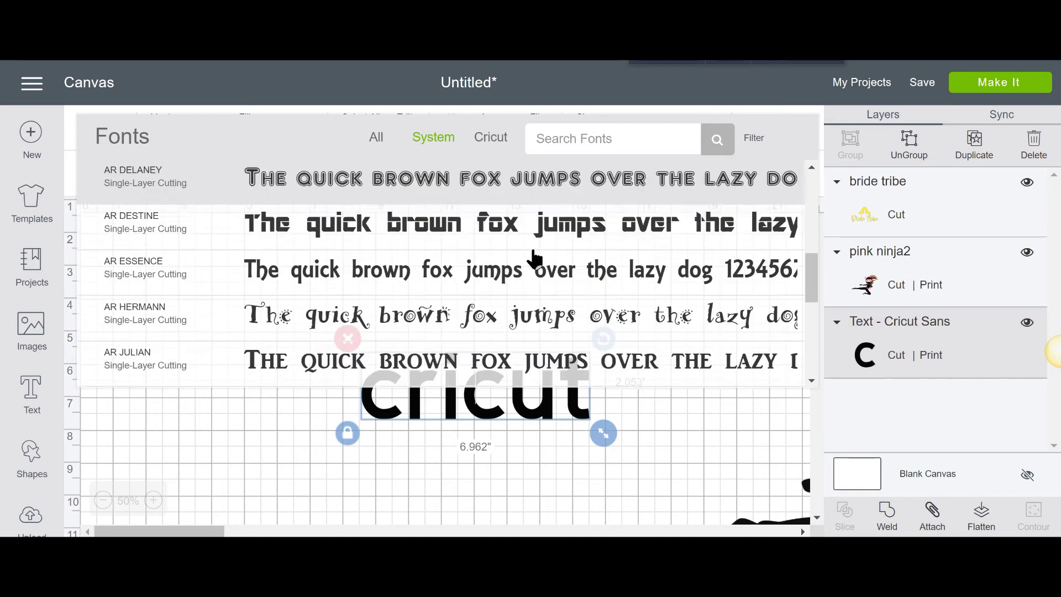
{"action": "scroll", "coordinate": [535, 259], "scroll_direction": "down", "scroll_amount": 5}
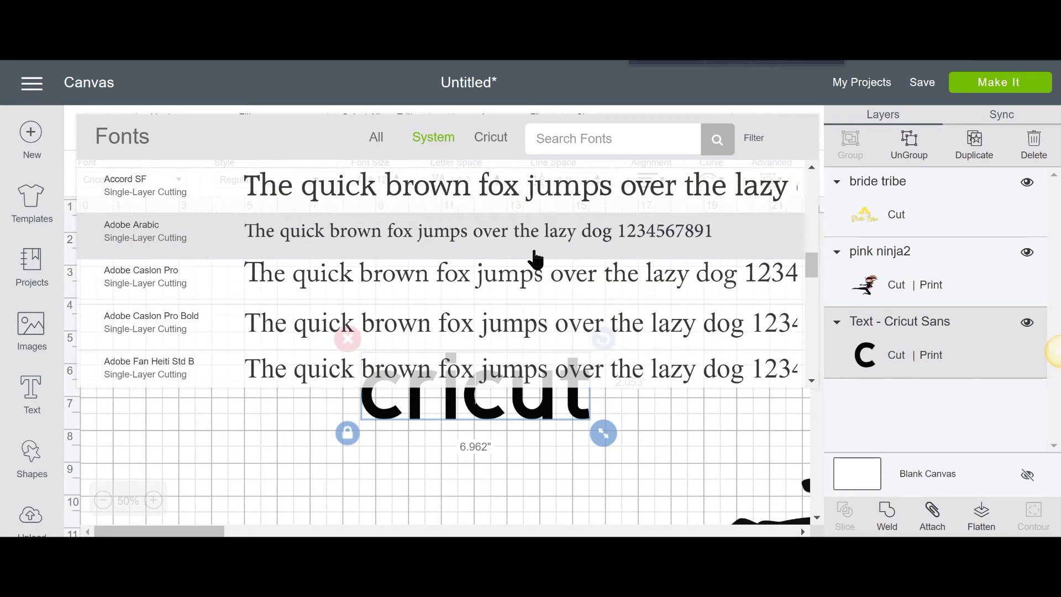
Look through the Cricut fonts, checking their prices and their cutting or writing types.
{"action": "left_click", "coordinate": [497, 141]}
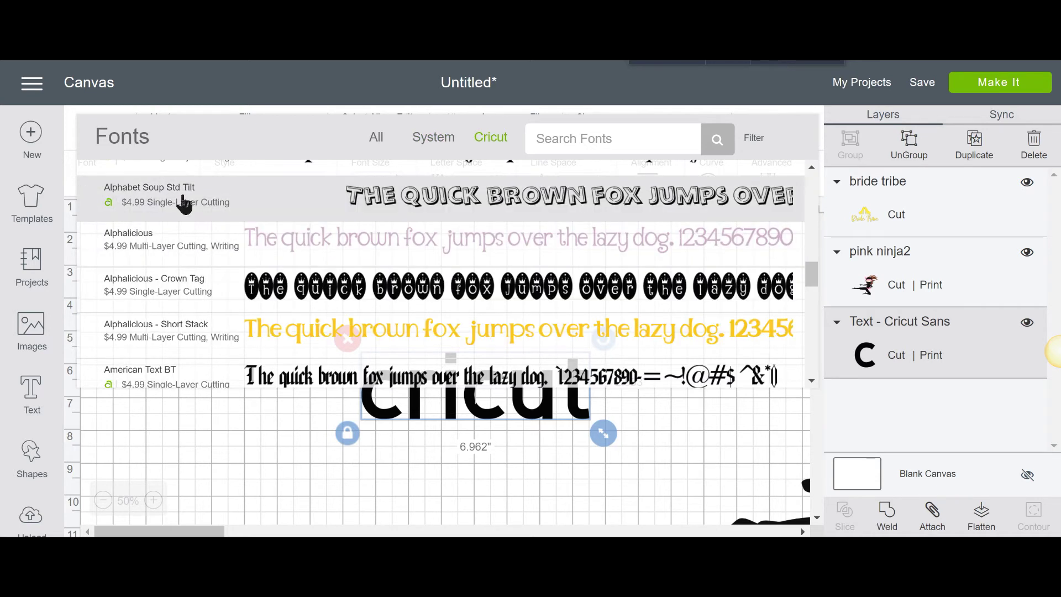
{"action": "scroll", "coordinate": [359, 265], "scroll_direction": "up", "scroll_amount": 6}
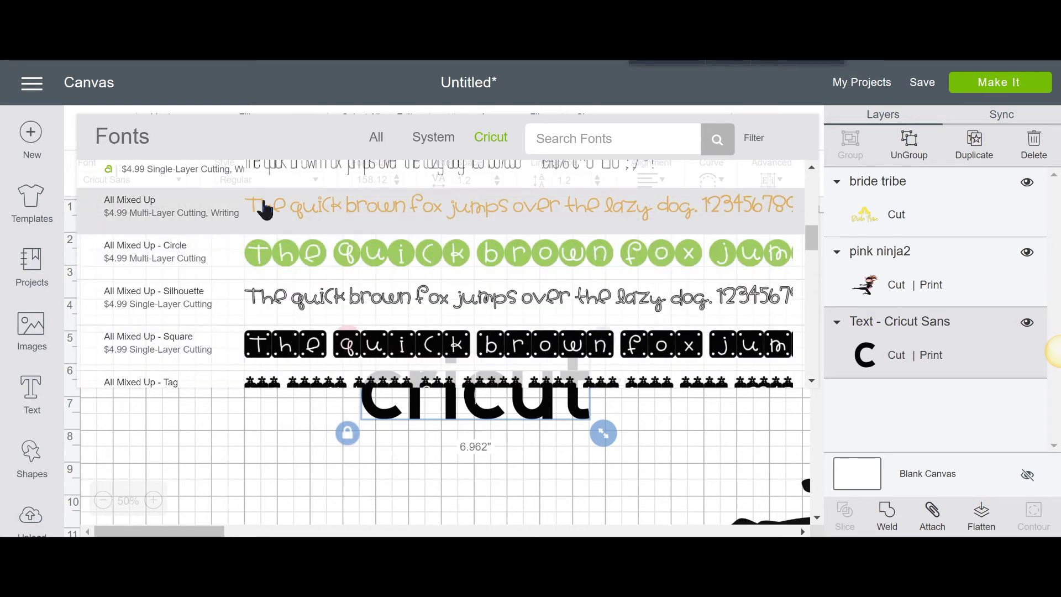
{"action": "scroll", "coordinate": [177, 254], "scroll_direction": "up", "scroll_amount": 2}
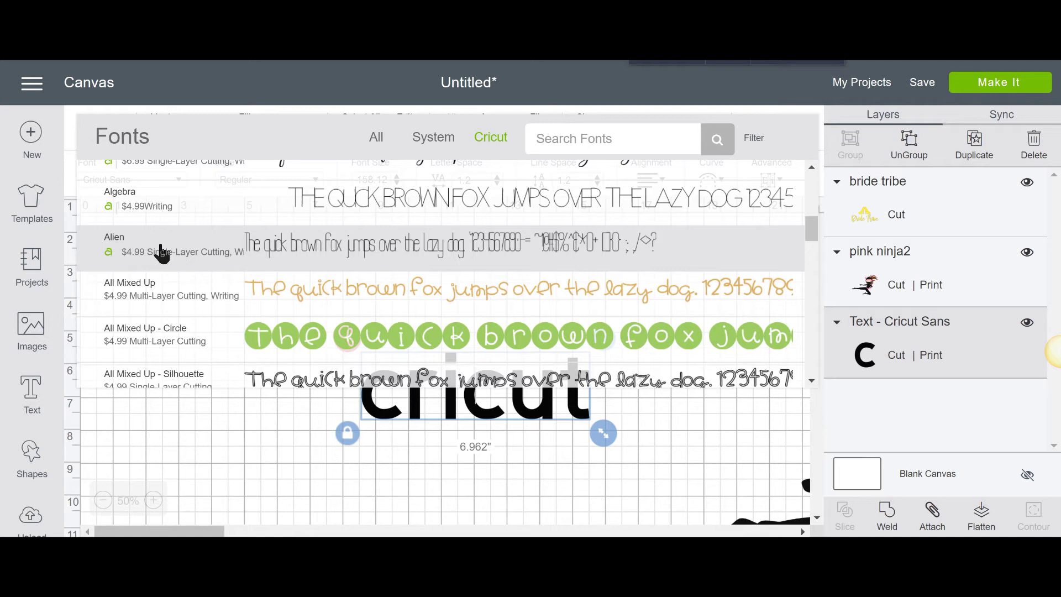
{"action": "scroll", "coordinate": [160, 252], "scroll_direction": "down", "scroll_amount": 2}
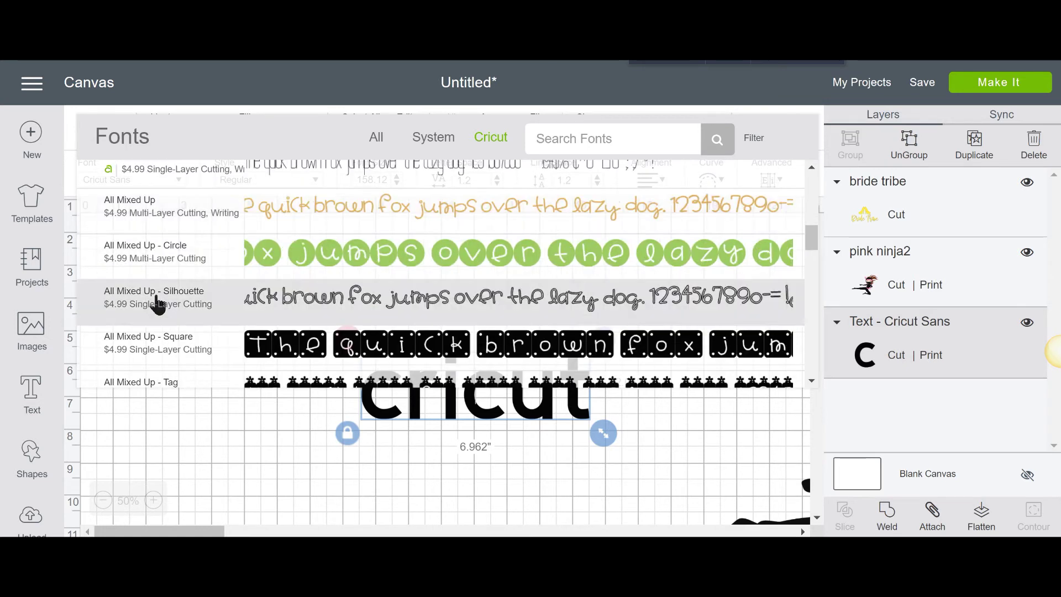
{"action": "scroll", "coordinate": [199, 309], "scroll_direction": "down", "scroll_amount": 1}
{"action": "scroll", "coordinate": [196, 276], "scroll_direction": "down", "scroll_amount": 3}
Change the cricut text's font to the System font Boutique.
{"action": "left_click", "coordinate": [434, 138]}
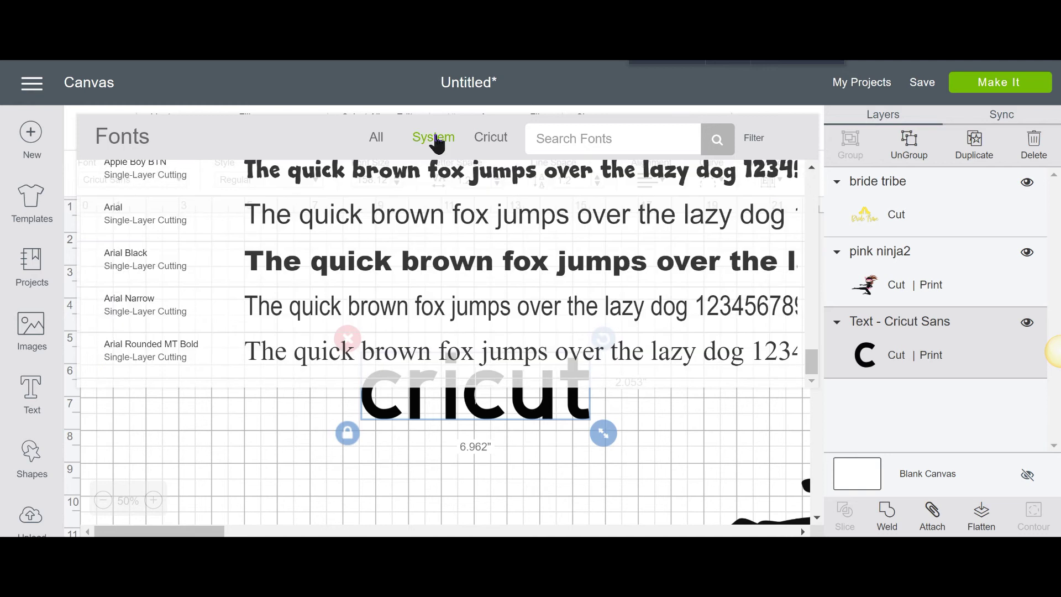
{"action": "scroll", "coordinate": [438, 315], "scroll_direction": "down", "scroll_amount": 8}
{"action": "scroll", "coordinate": [492, 227], "scroll_direction": "up", "scroll_amount": 2}
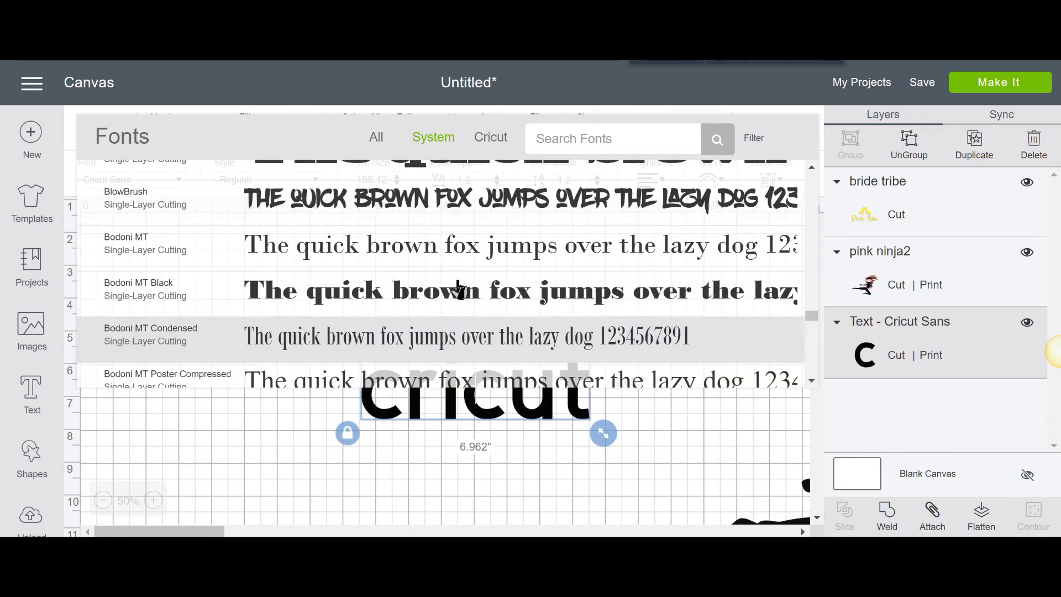
{"action": "scroll", "coordinate": [514, 256], "scroll_direction": "down", "scroll_amount": 5}
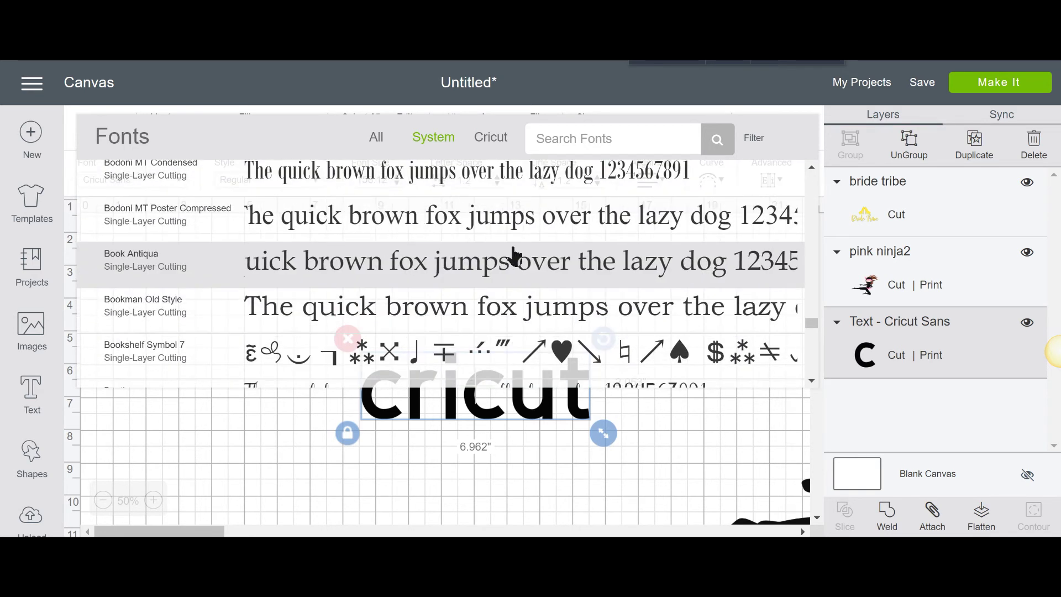
{"action": "scroll", "coordinate": [514, 255], "scroll_direction": "down", "scroll_amount": 2}
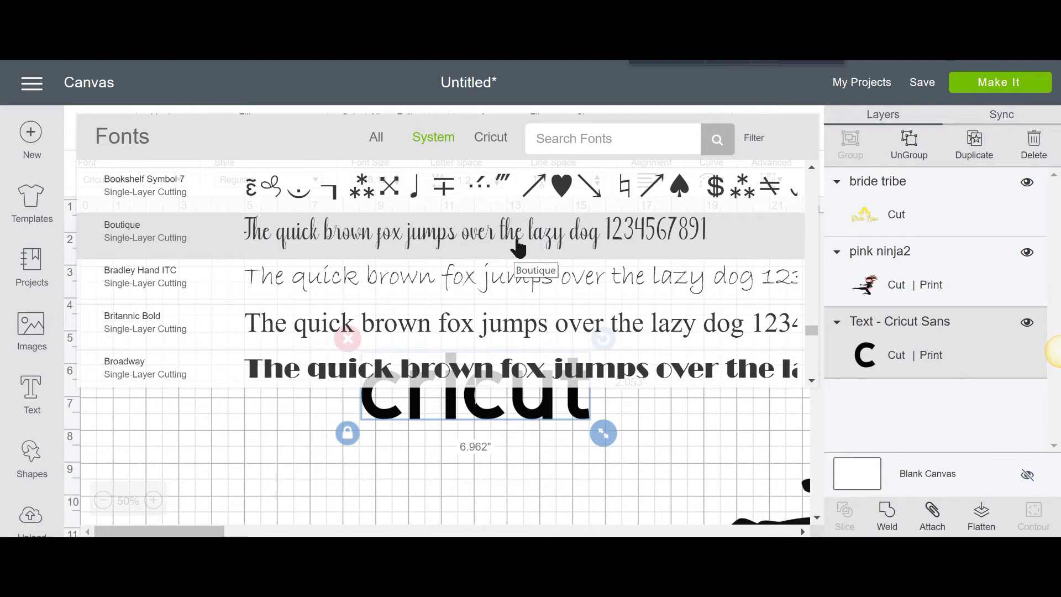
{"action": "scroll", "coordinate": [516, 293], "scroll_direction": "down", "scroll_amount": 3}
{"action": "scroll", "coordinate": [515, 293], "scroll_direction": "down", "scroll_amount": 2}
{"action": "scroll", "coordinate": [515, 293], "scroll_direction": "up", "scroll_amount": 6}
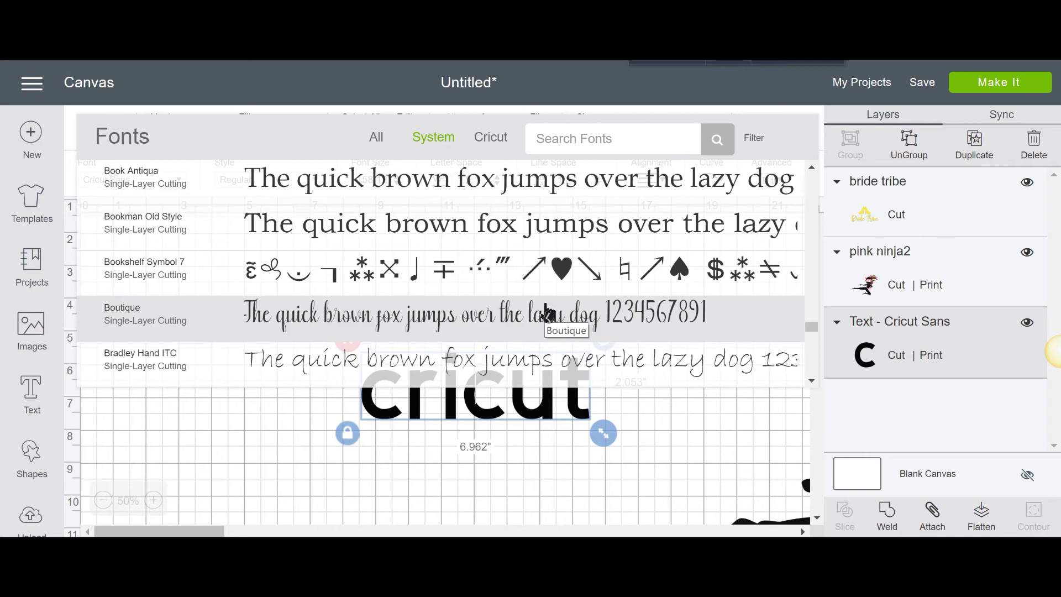
{"action": "left_click", "coordinate": [474, 313]}
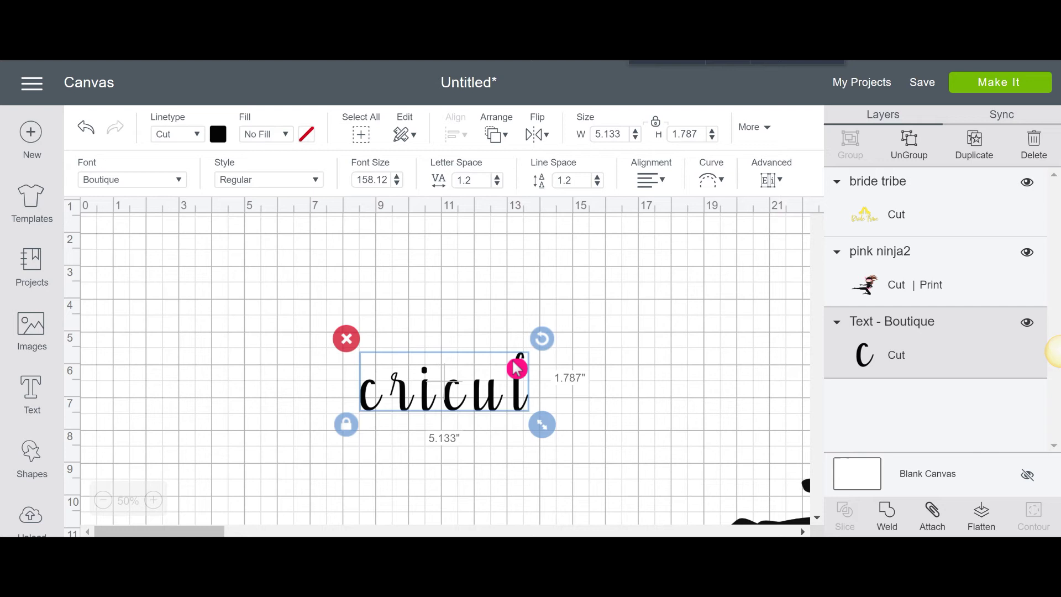
Move the Boutique cricut text higher on the canvas and leave it selected.
{"action": "left_click_drag", "start_coordinate": [436, 406], "coordinate": [425, 361]}
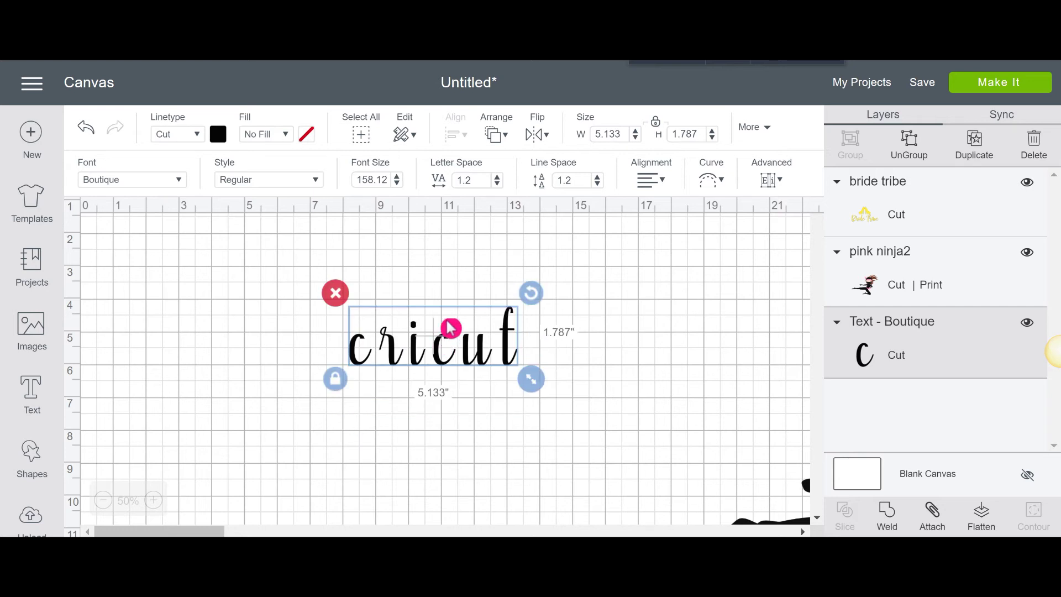
{"action": "left_click_drag", "start_coordinate": [450, 324], "coordinate": [455, 324]}
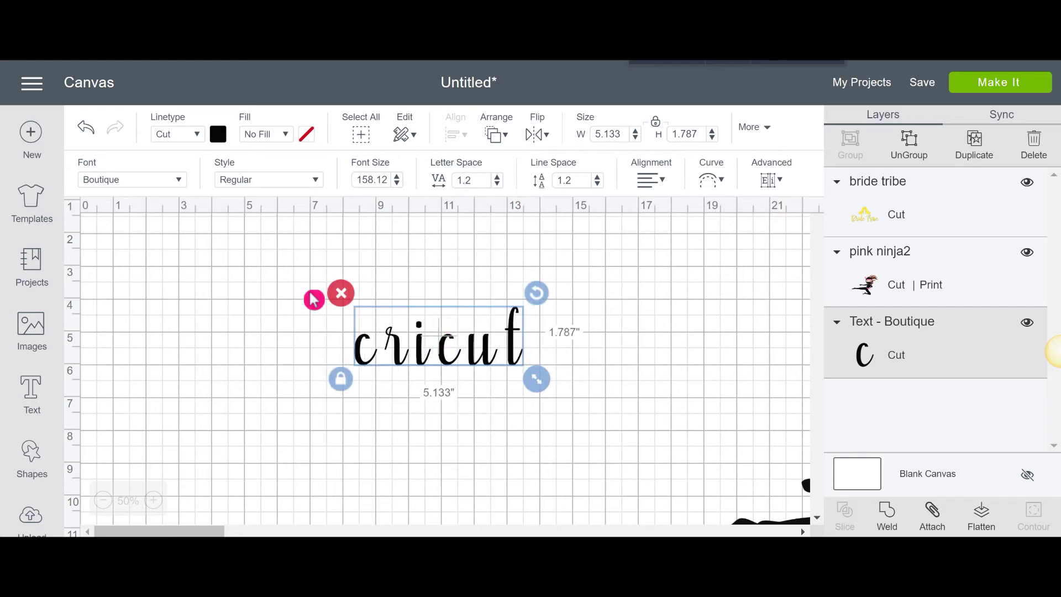
{"action": "left_click", "coordinate": [173, 182]}
{"action": "left_click", "coordinate": [366, 419]}
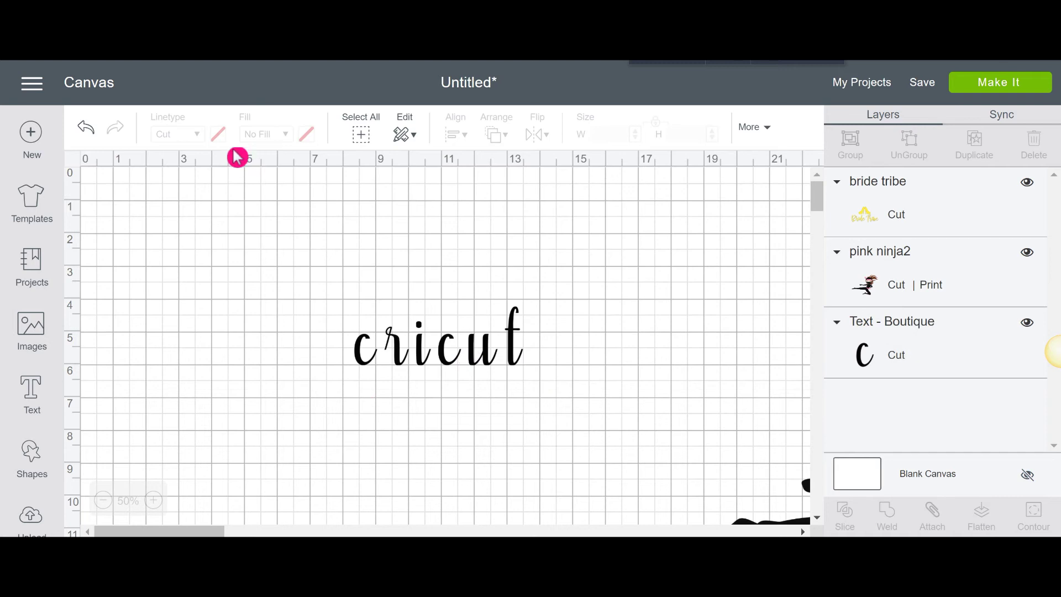
{"action": "left_click", "coordinate": [468, 358]}
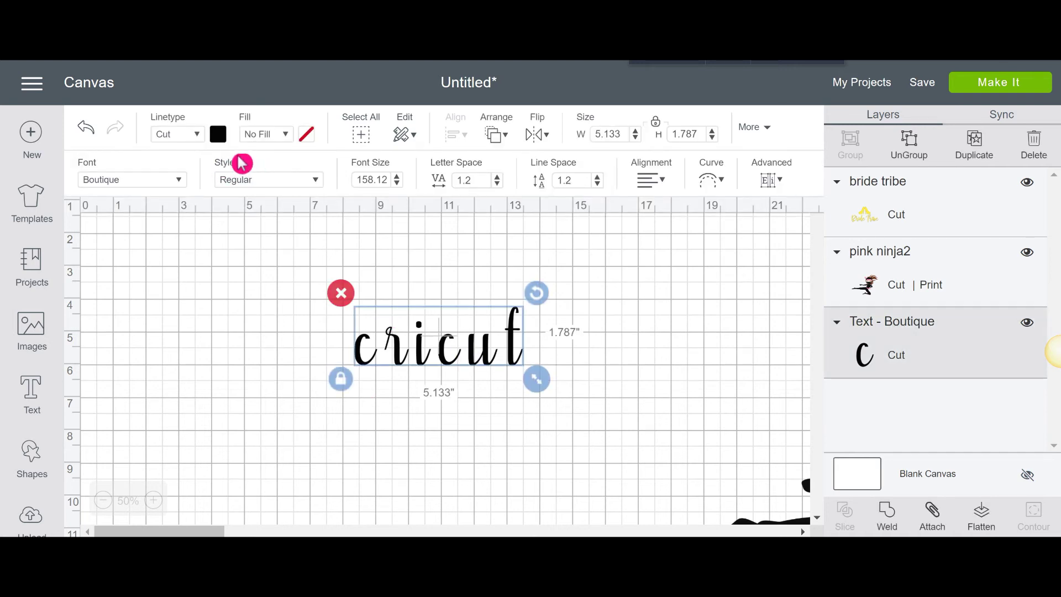
Try the Bold and Bold Italic styles on the cricut text and leave its style set to Bold.
{"action": "left_click", "coordinate": [305, 183]}
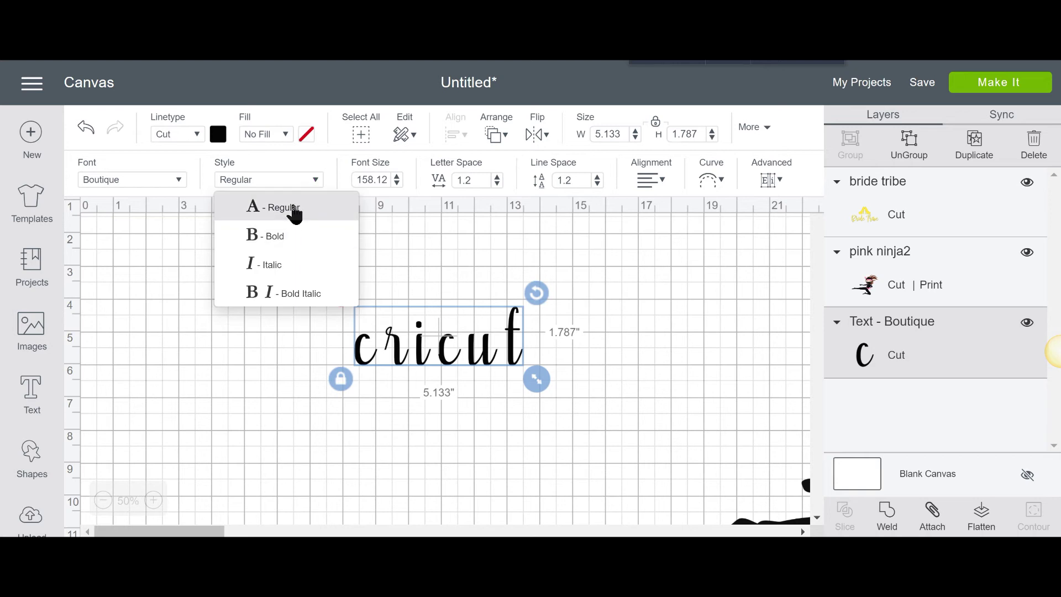
{"action": "left_click", "coordinate": [302, 243]}
{"action": "left_click", "coordinate": [308, 183]}
{"action": "left_click", "coordinate": [312, 296]}
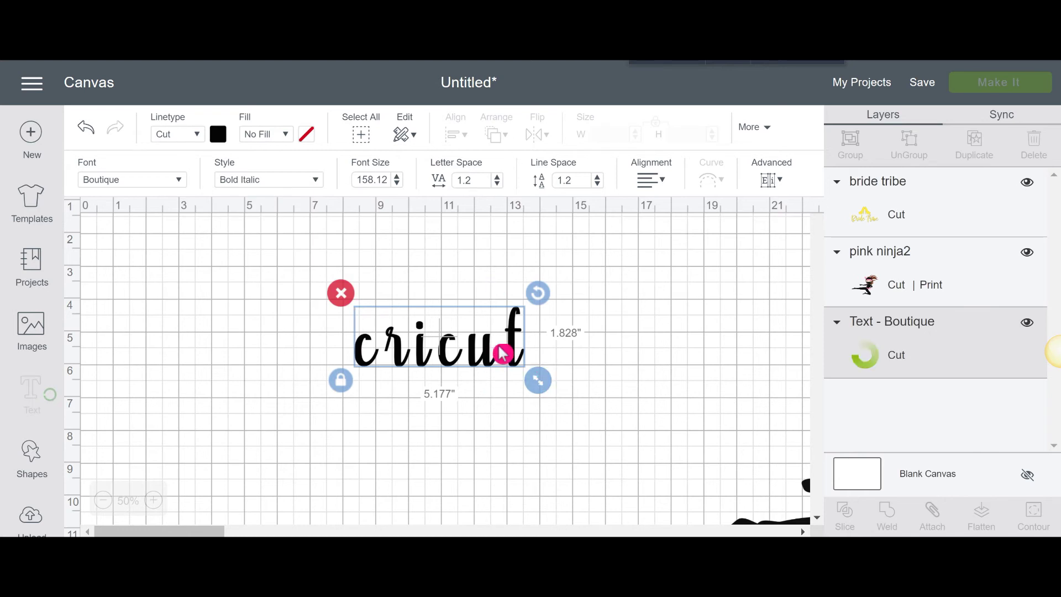
{"action": "left_click", "coordinate": [257, 184]}
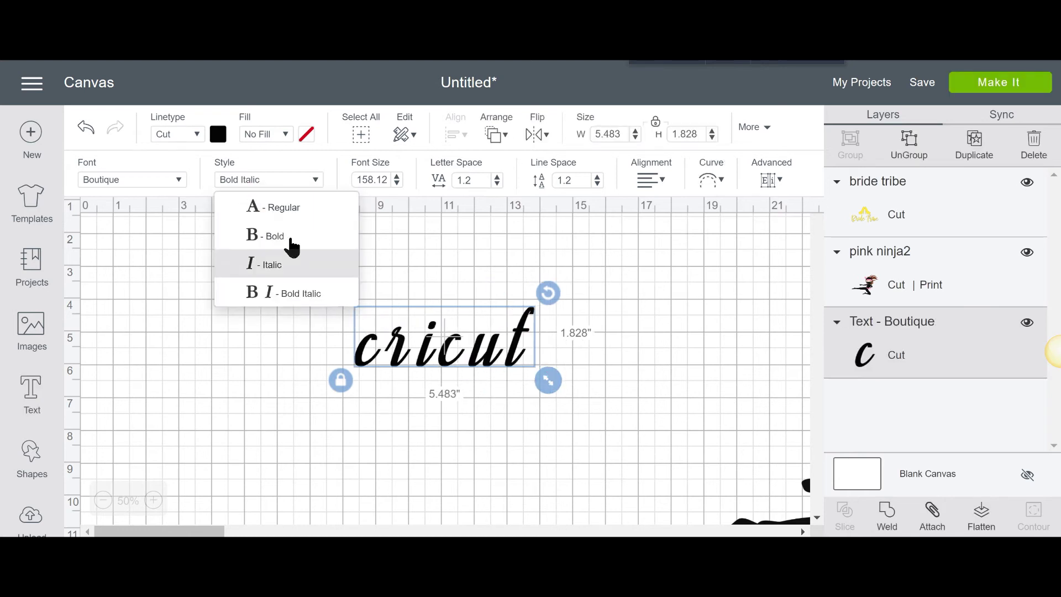
{"action": "left_click", "coordinate": [287, 236]}
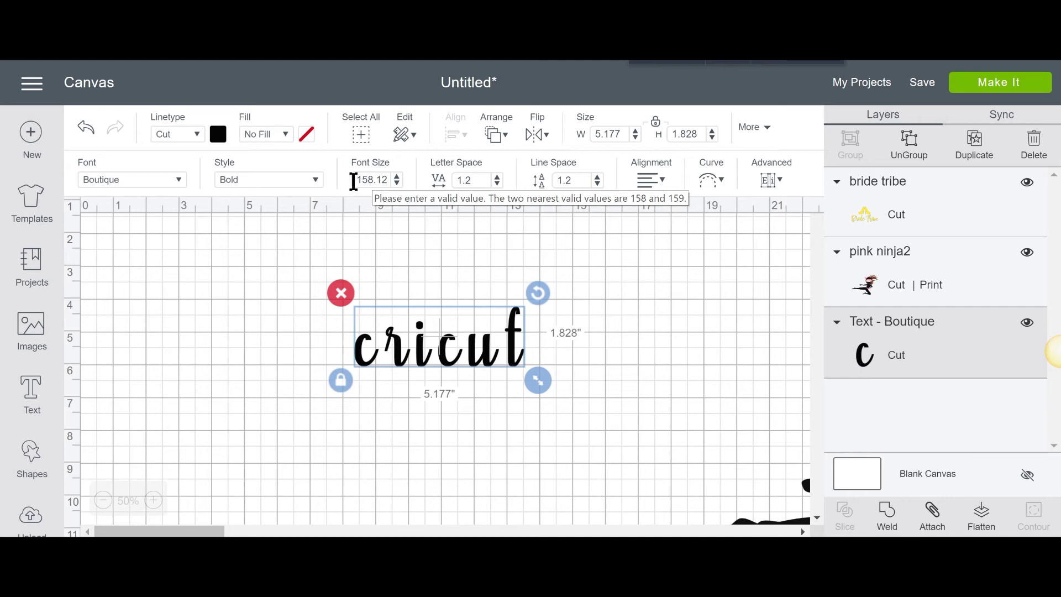
Set the cricut text's font size to 200 and scale the word up to about 8.7 inches wide.
{"action": "left_click_drag", "start_coordinate": [358, 182], "coordinate": [374, 196]}
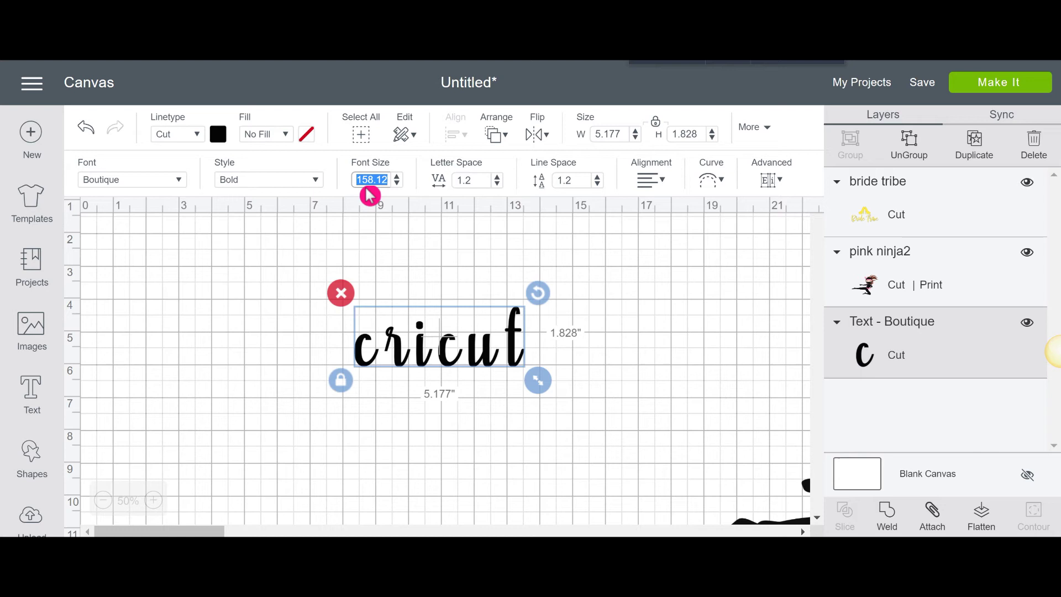
{"action": "type", "text": "200"}
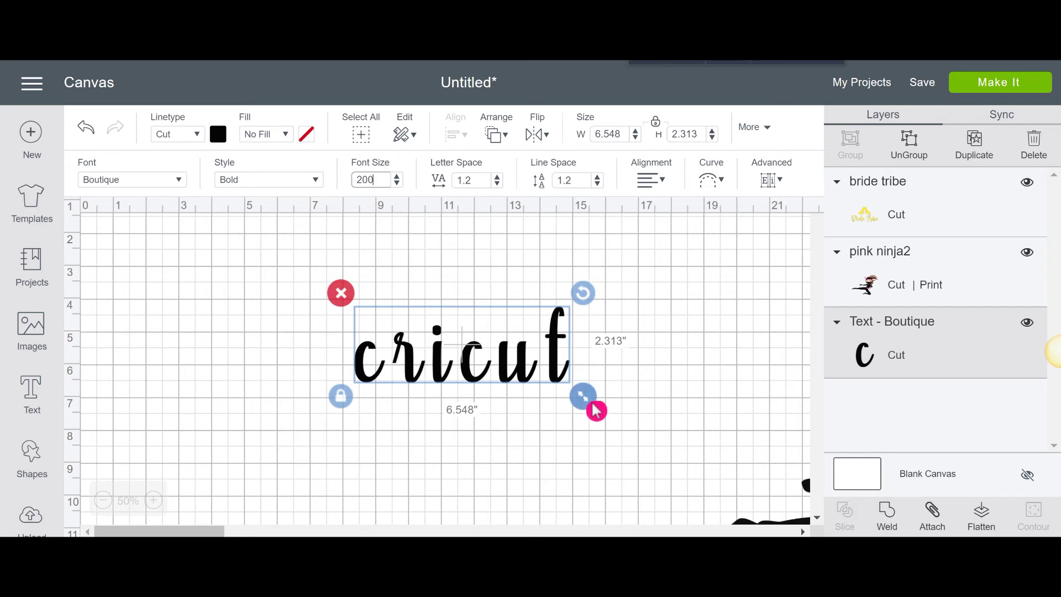
{"action": "left_click_drag", "start_coordinate": [588, 400], "coordinate": [661, 414]}
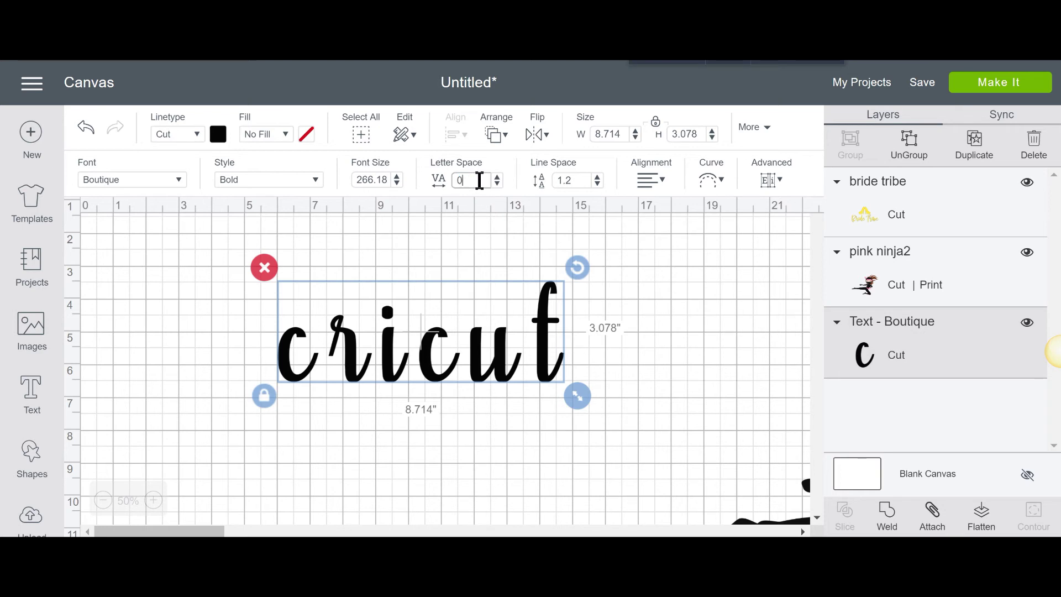
Reduce the cricut text's letter spacing to 0 and further to -0.2 so the script letters connect.
{"action": "key", "text": "Return"}
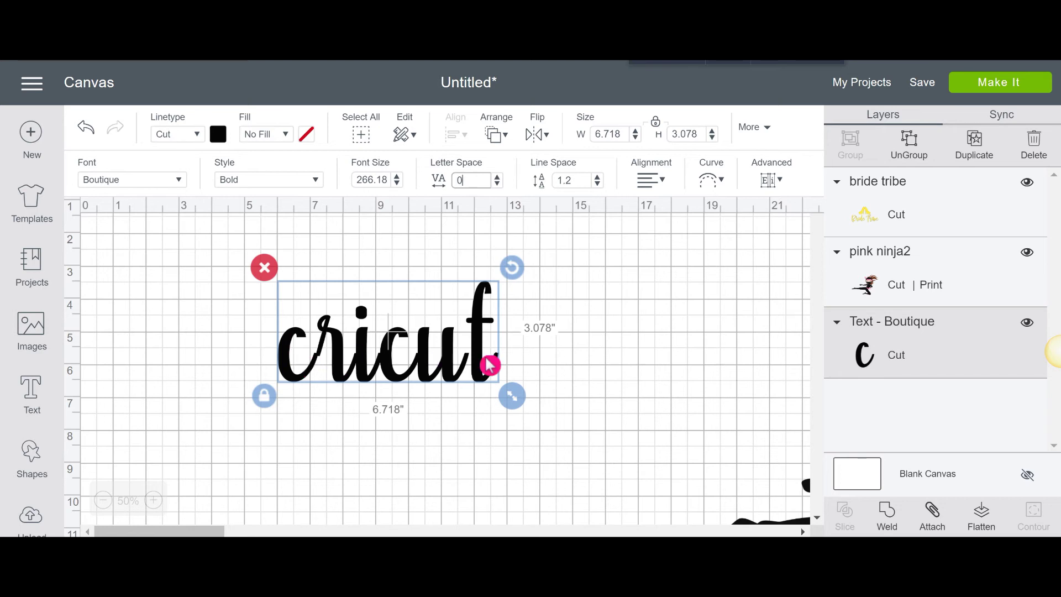
{"action": "left_click", "coordinate": [497, 184]}
{"action": "left_click", "coordinate": [497, 184]}
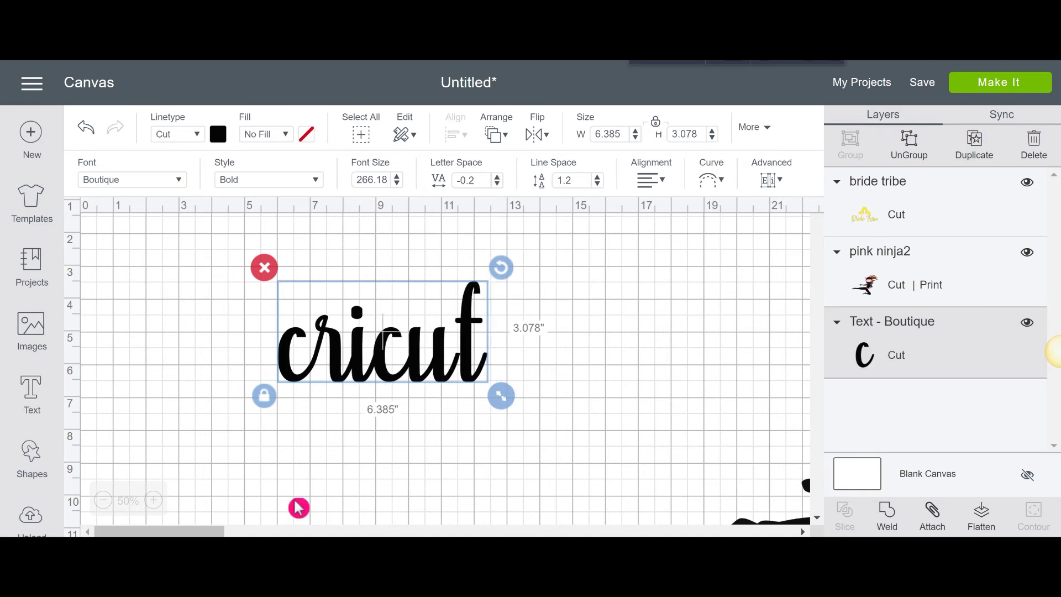
{"action": "left_click", "coordinate": [584, 348]}
{"action": "left_click", "coordinate": [450, 379]}
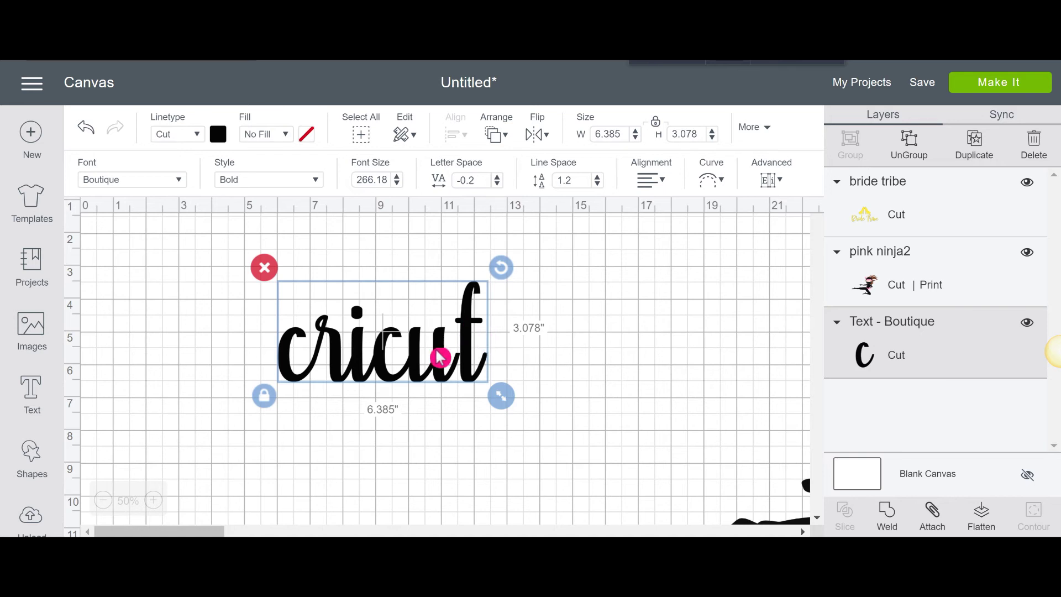
Add a second line reading "is love" to the cricut text.
{"action": "double_click", "coordinate": [396, 338]}
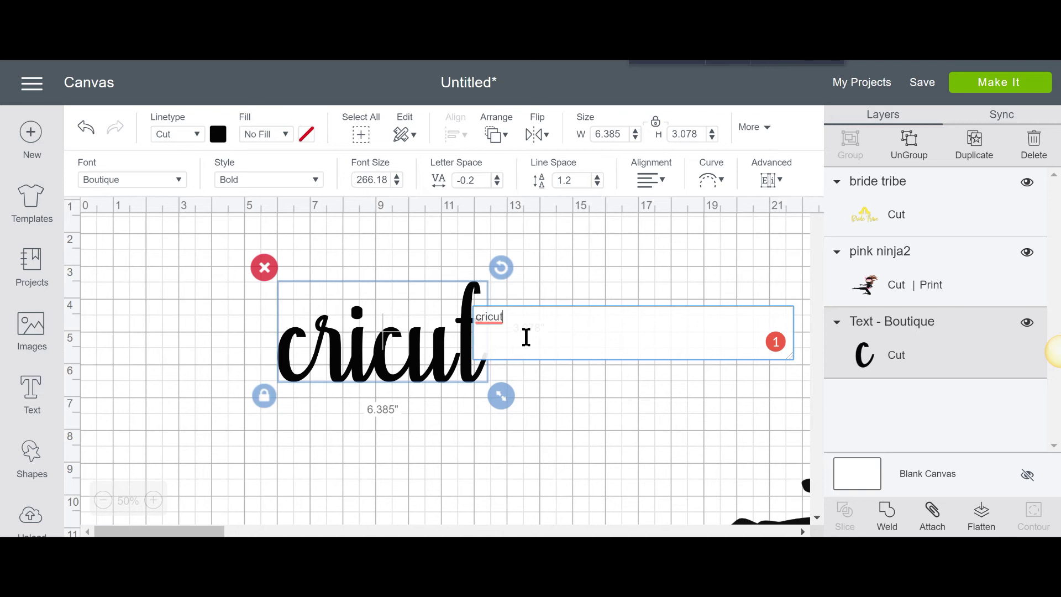
{"action": "key", "text": "Return"}
{"action": "type", "text": "is love"}
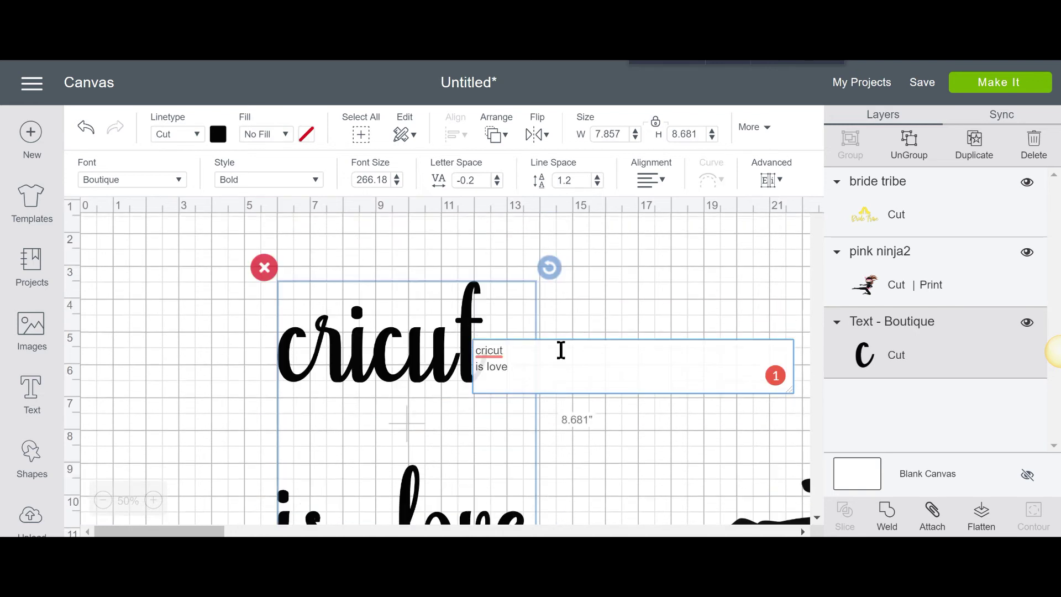
Set the two-line text's line spacing to 0 and lower it further to -4.5.
{"action": "scroll", "coordinate": [375, 346], "scroll_direction": "down", "scroll_amount": 3}
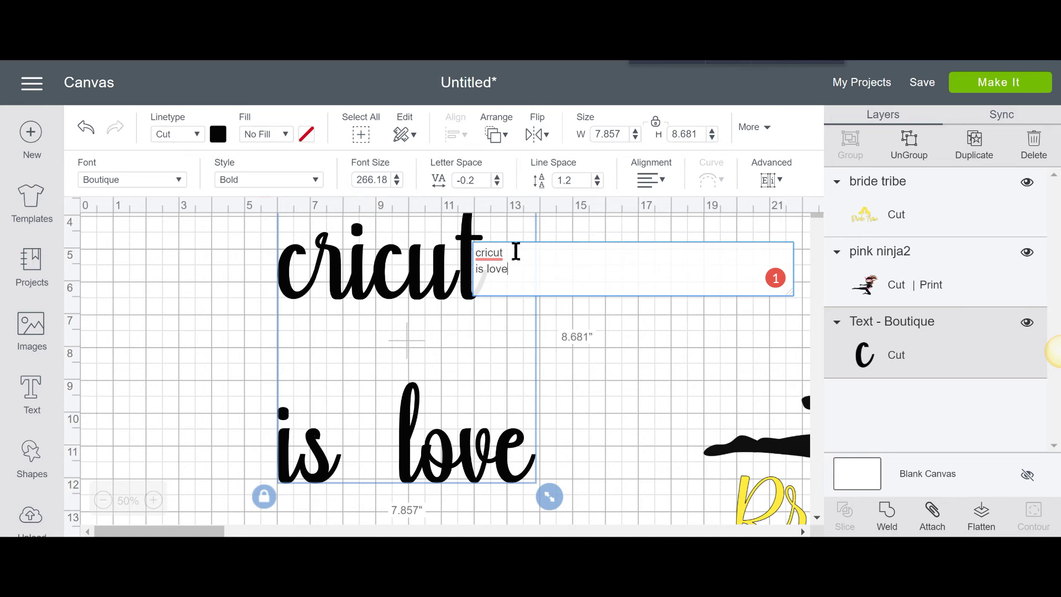
{"action": "left_click", "coordinate": [573, 181]}
{"action": "type", "text": "0"}
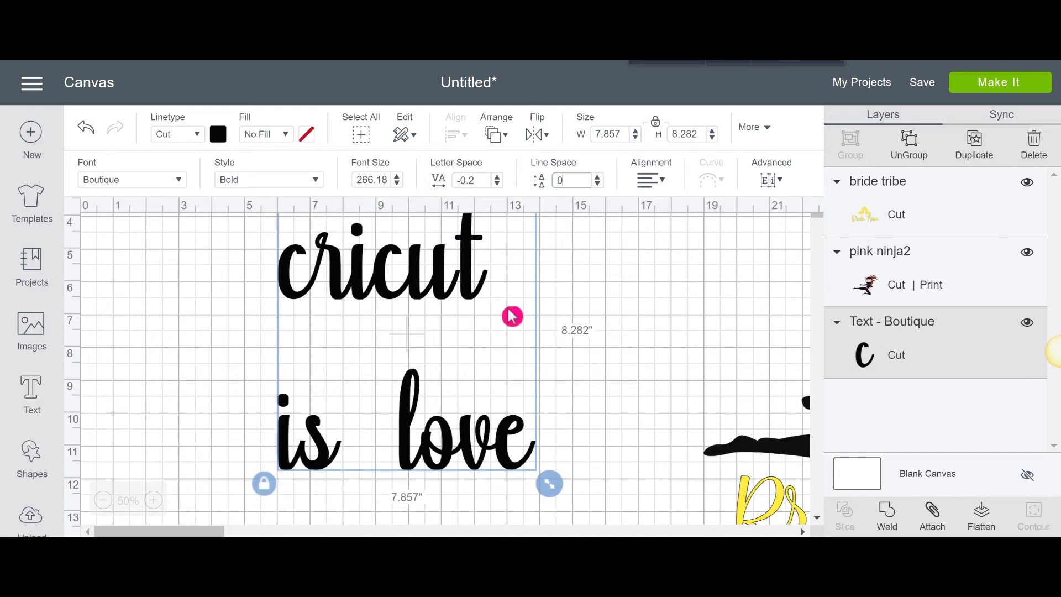
{"action": "left_click", "coordinate": [597, 184]}
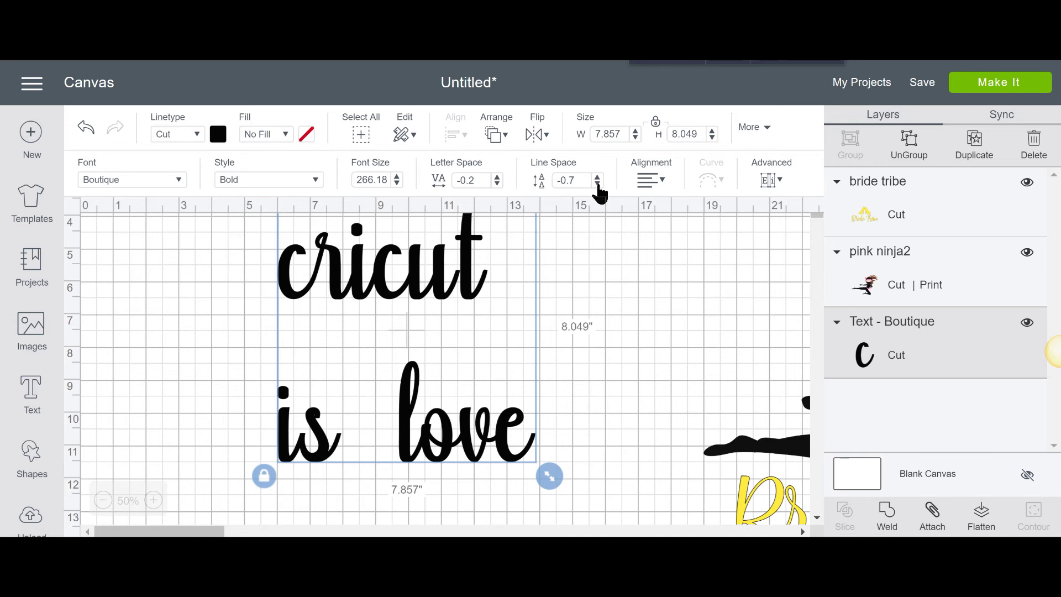
{"action": "double_click", "coordinate": [598, 184]}
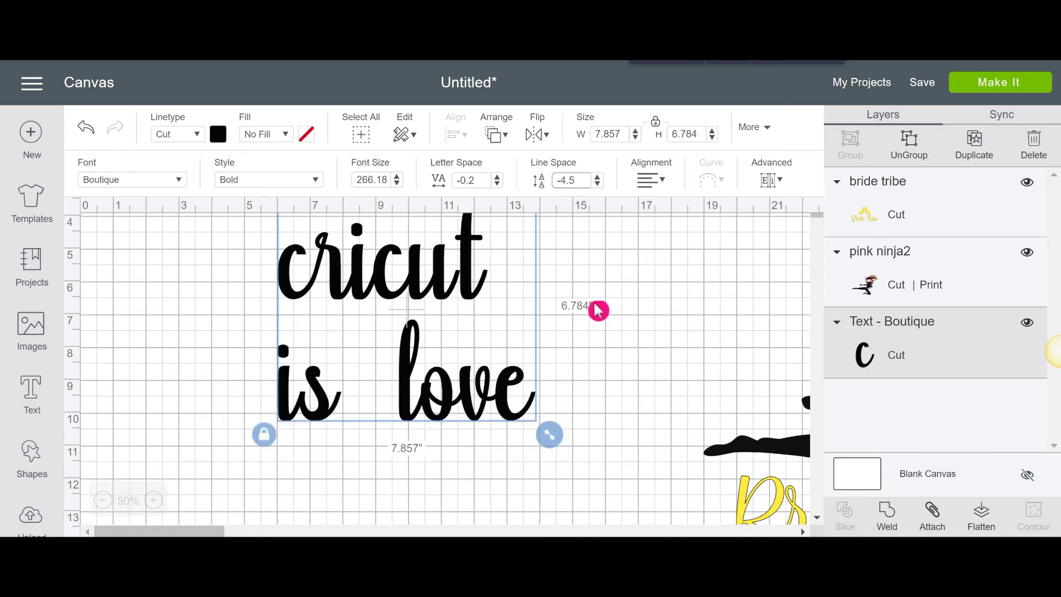
{"action": "scroll", "coordinate": [597, 310], "scroll_direction": "up", "scroll_amount": 1}
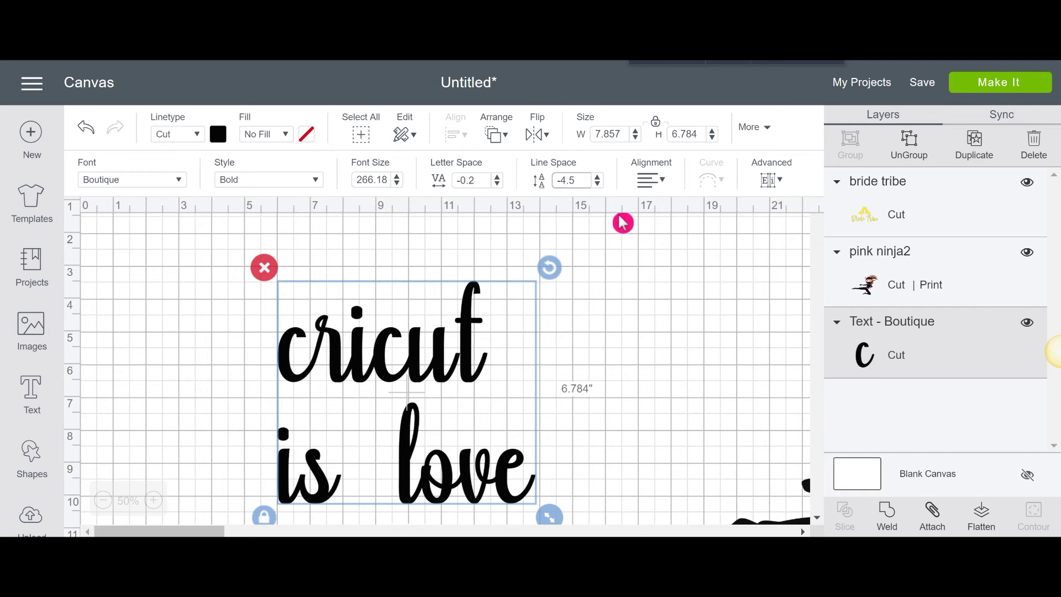
Set the alignment of the two-line "cricut is love" text to Center and look over the centred lines.
{"action": "left_click", "coordinate": [660, 189]}
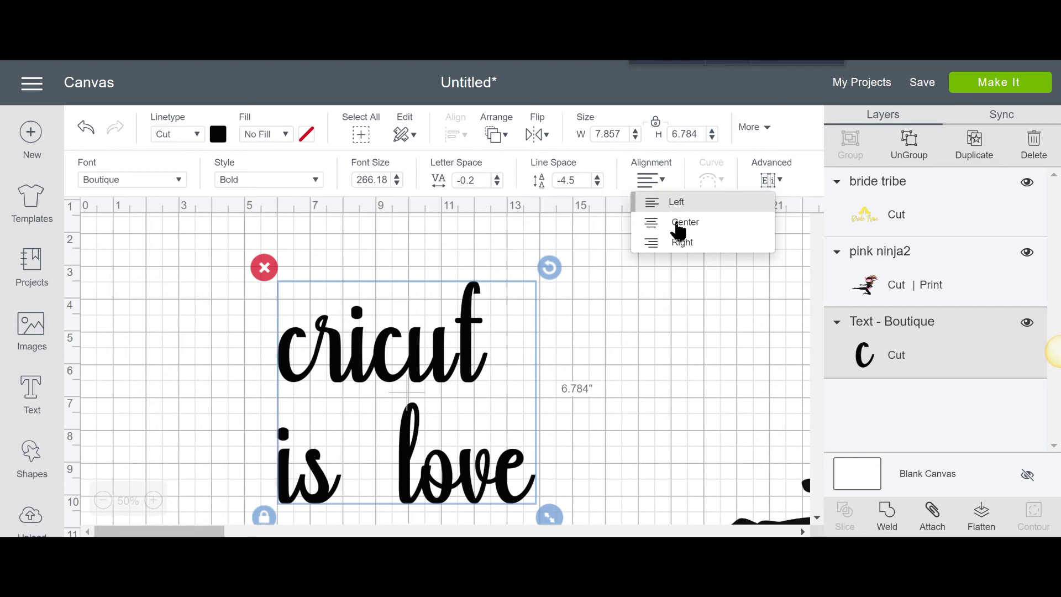
{"action": "left_click", "coordinate": [699, 228]}
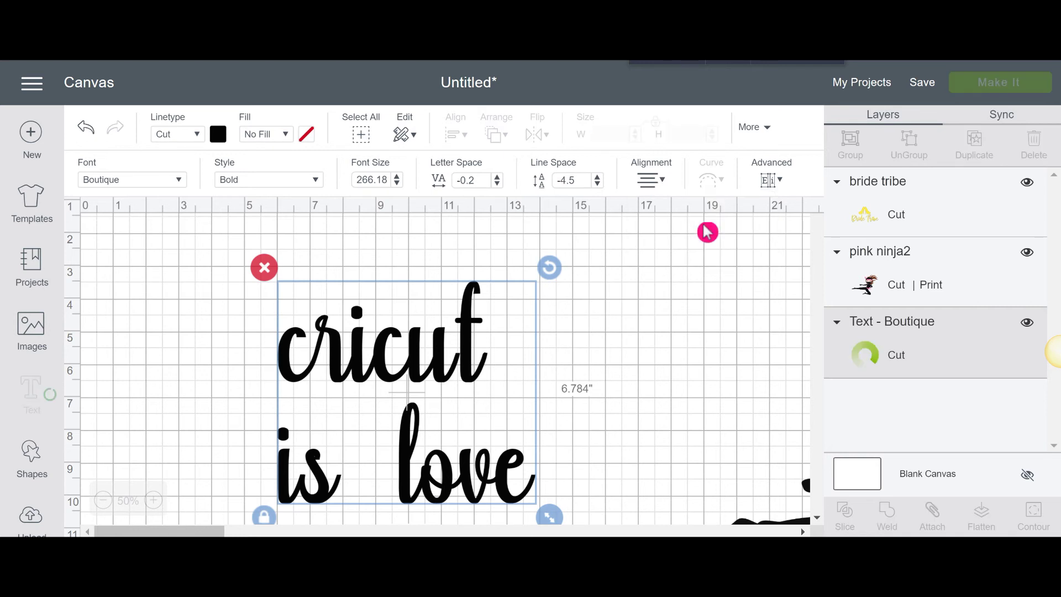
{"action": "left_click", "coordinate": [663, 183]}
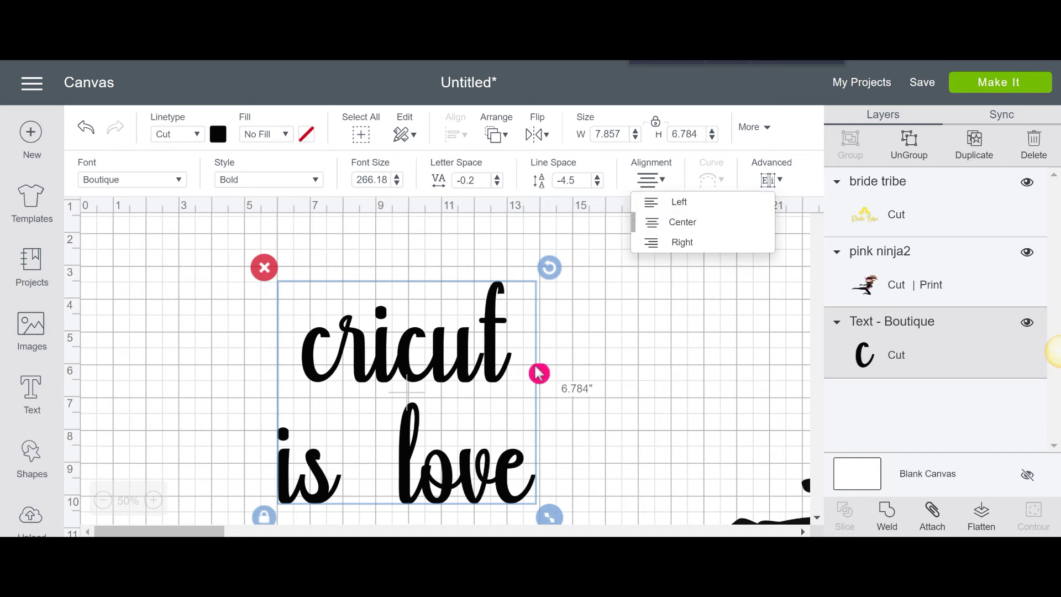
{"action": "left_click", "coordinate": [360, 355]}
{"action": "scroll", "coordinate": [646, 300], "scroll_direction": "down", "scroll_amount": 3}
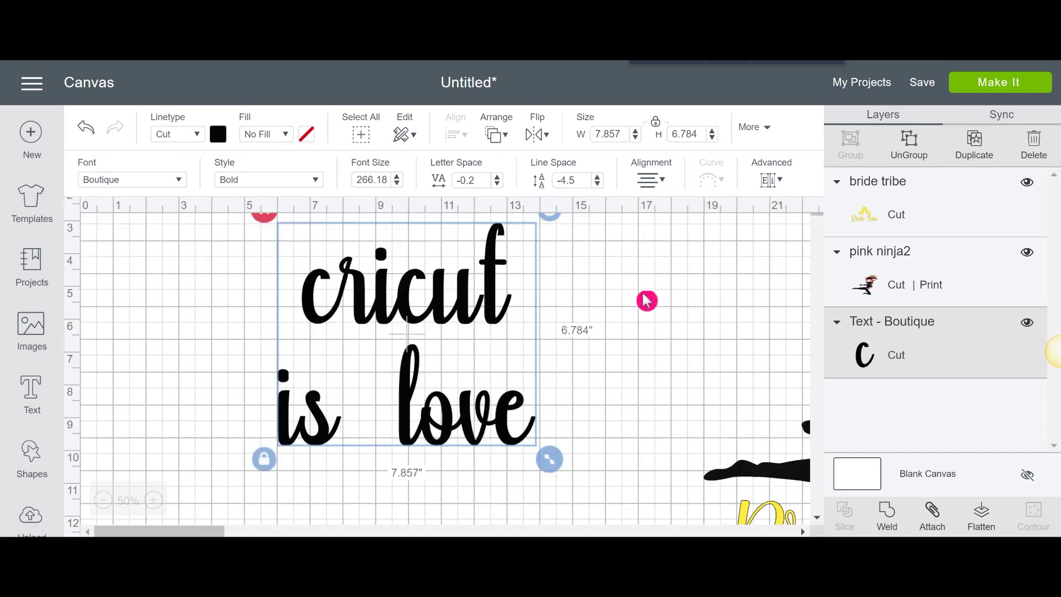
{"action": "scroll", "coordinate": [646, 301], "scroll_direction": "up", "scroll_amount": 3}
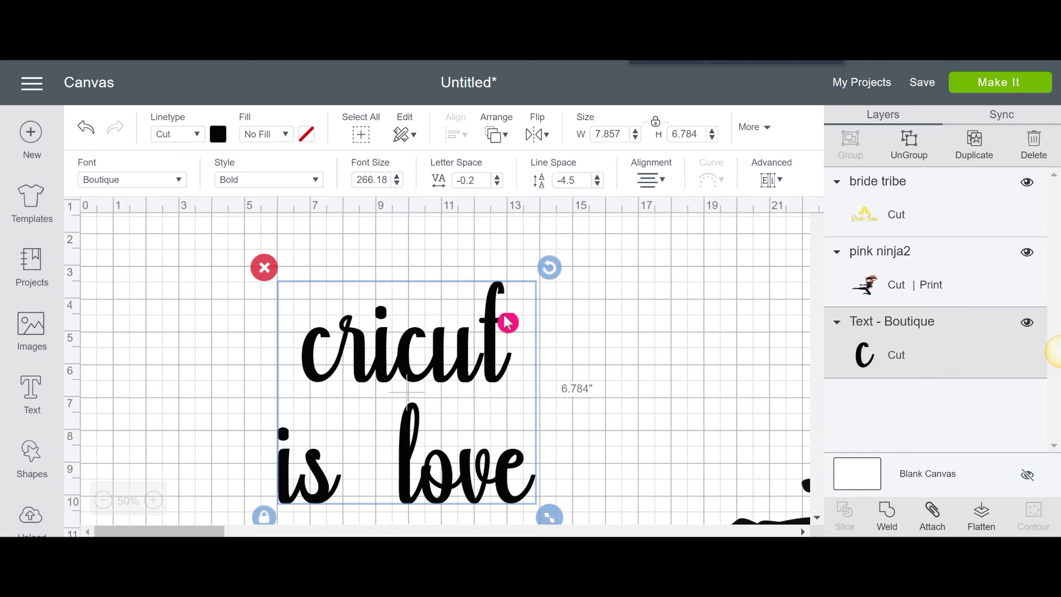
{"action": "scroll", "coordinate": [473, 346], "scroll_direction": "down", "scroll_amount": 3}
{"action": "scroll", "coordinate": [474, 346], "scroll_direction": "up", "scroll_amount": 3}
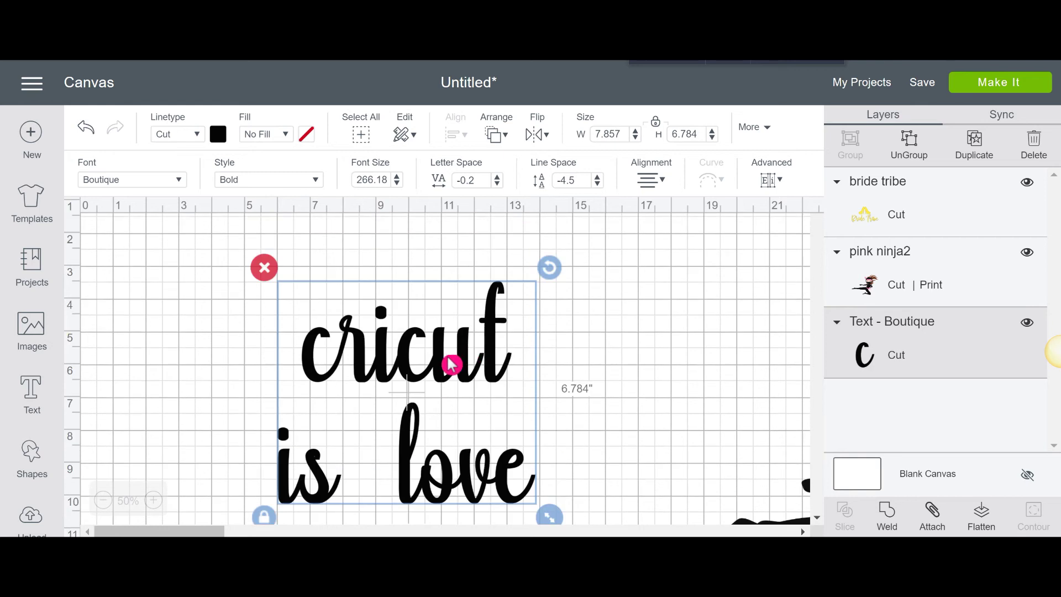
Join the text into the single line "cricut is love" and shift it toward the canvas's left edge.
{"action": "double_click", "coordinate": [448, 360]}
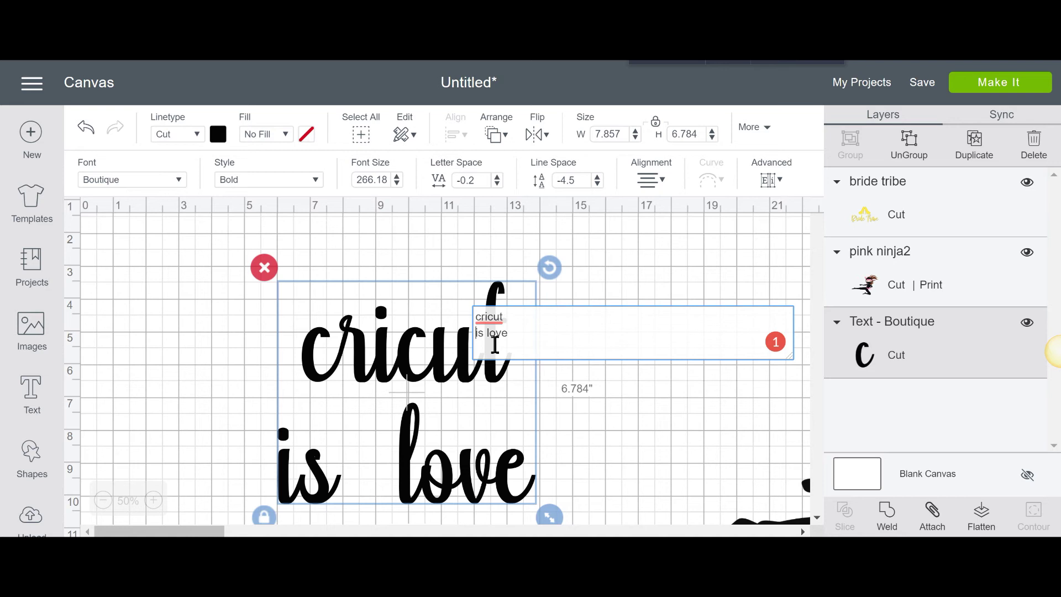
{"action": "key", "text": "BackSpace"}
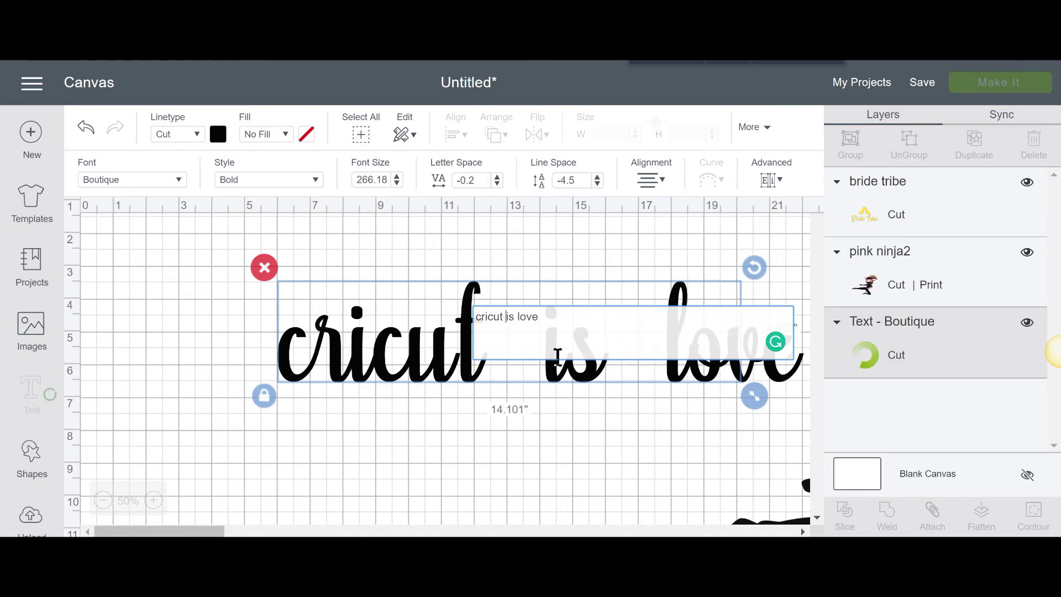
{"action": "left_click_drag", "start_coordinate": [520, 356], "coordinate": [486, 348]}
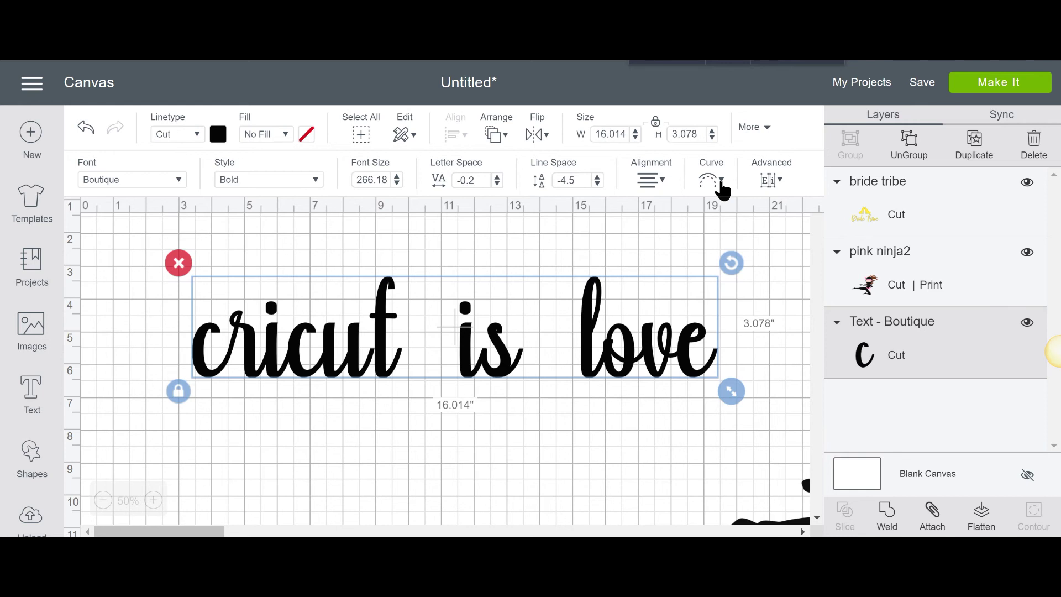
Curve the "cricut is love" text into an upward arch about 15.9 inches wide and ungroup it to letters.
{"action": "left_click", "coordinate": [725, 184]}
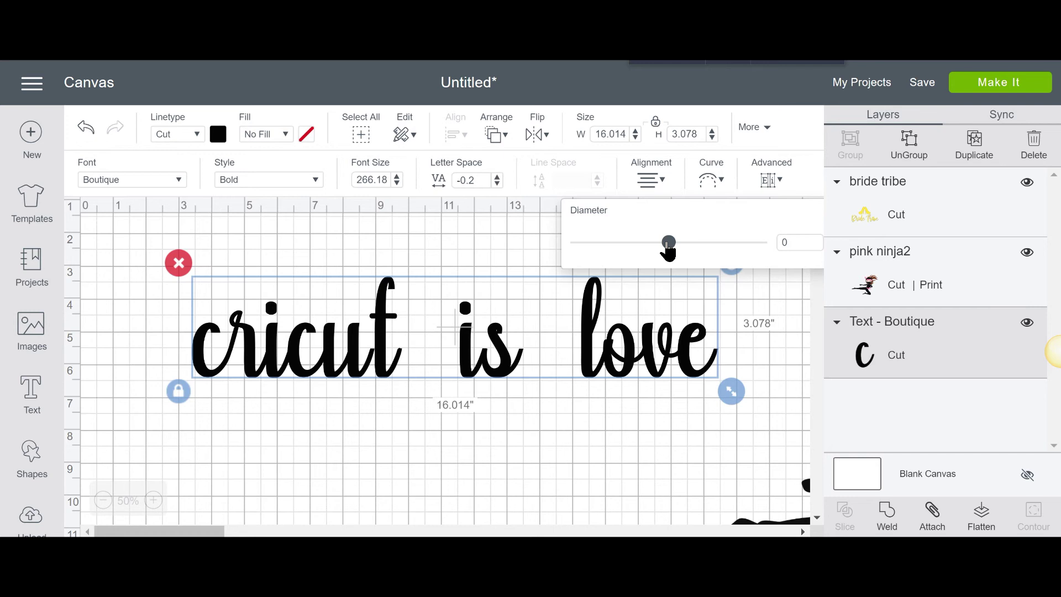
{"action": "left_click_drag", "start_coordinate": [675, 251], "coordinate": [731, 269]}
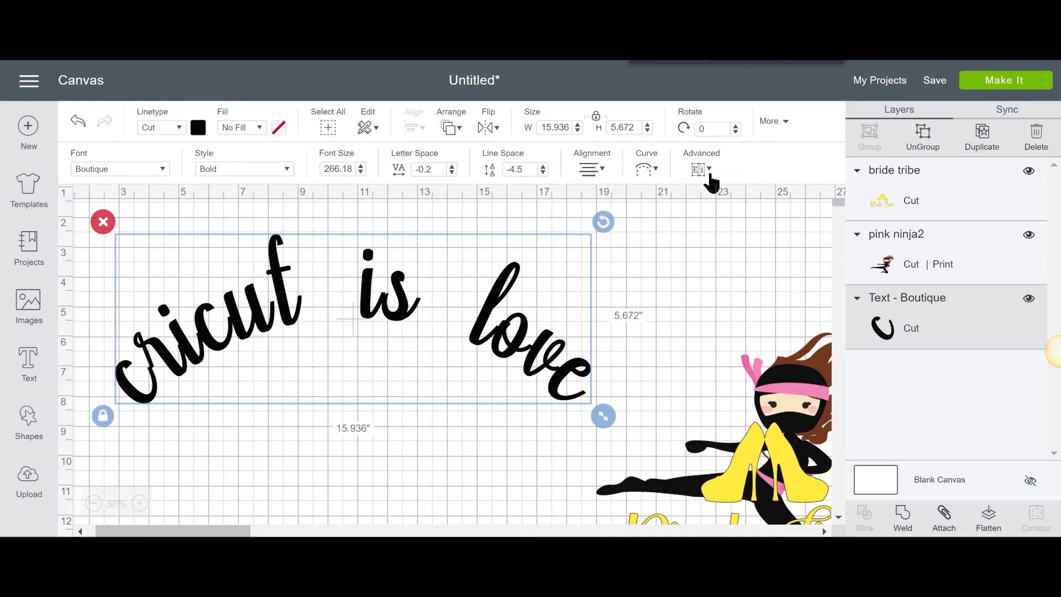
{"action": "left_click", "coordinate": [711, 176]}
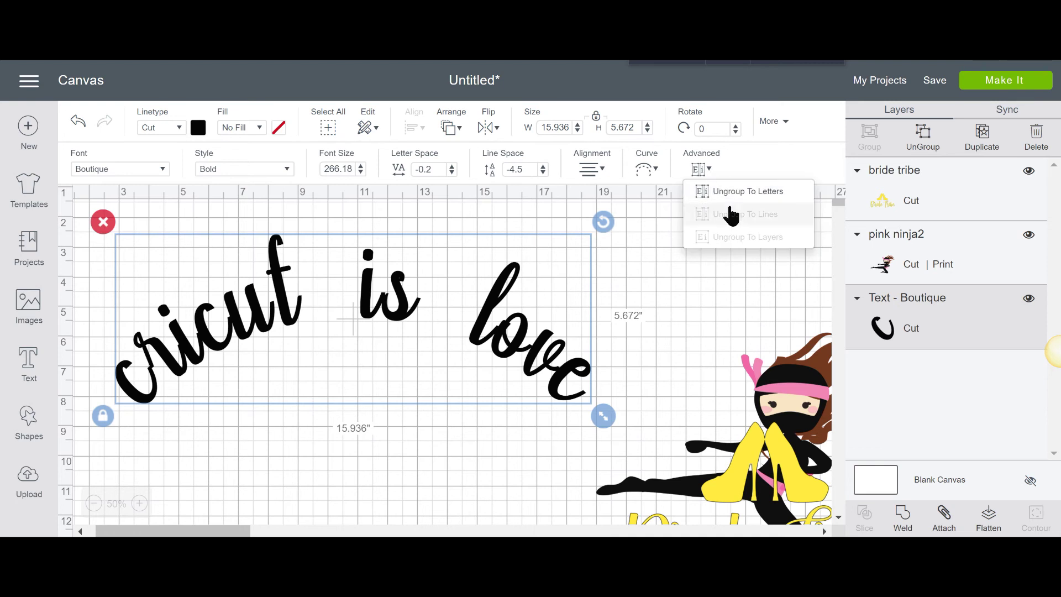
{"action": "left_click", "coordinate": [725, 191]}
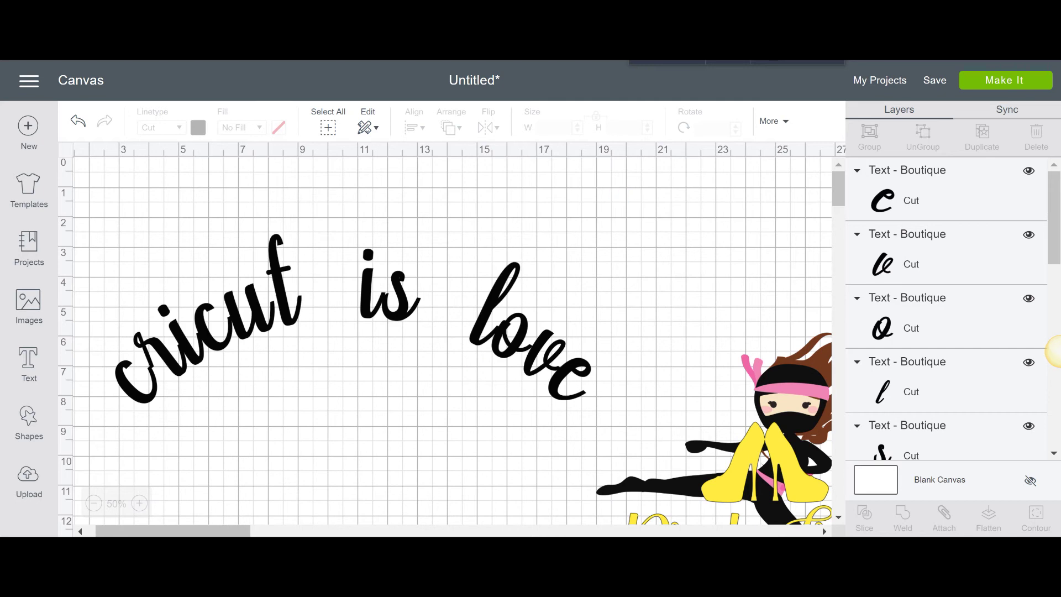
Move the letter s away from "is" and back beside the i, and insert a heart shape.
{"action": "left_click_drag", "start_coordinate": [412, 308], "coordinate": [434, 235]}
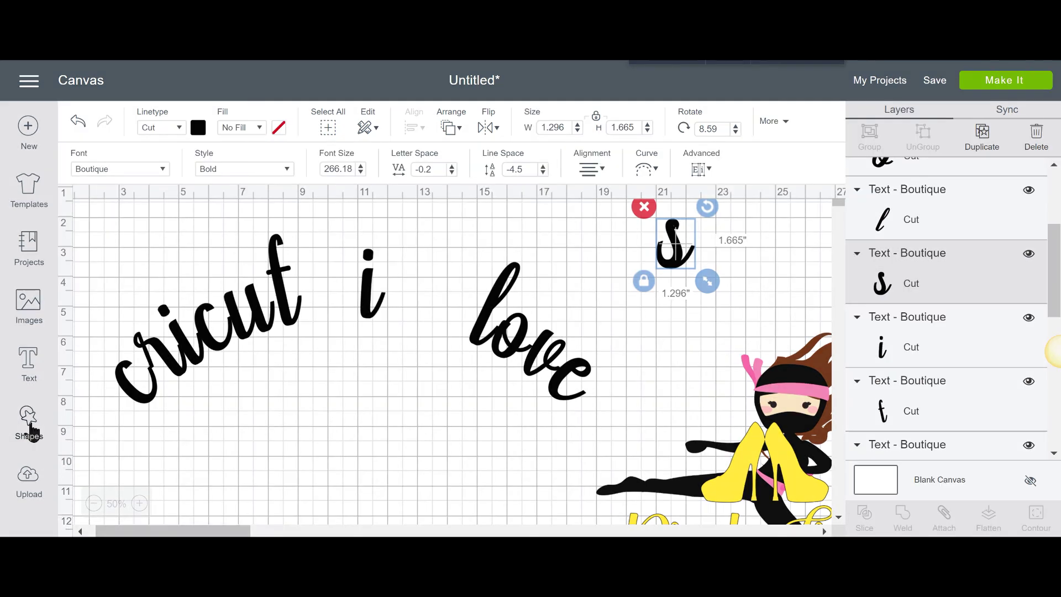
{"action": "left_click", "coordinate": [24, 422]}
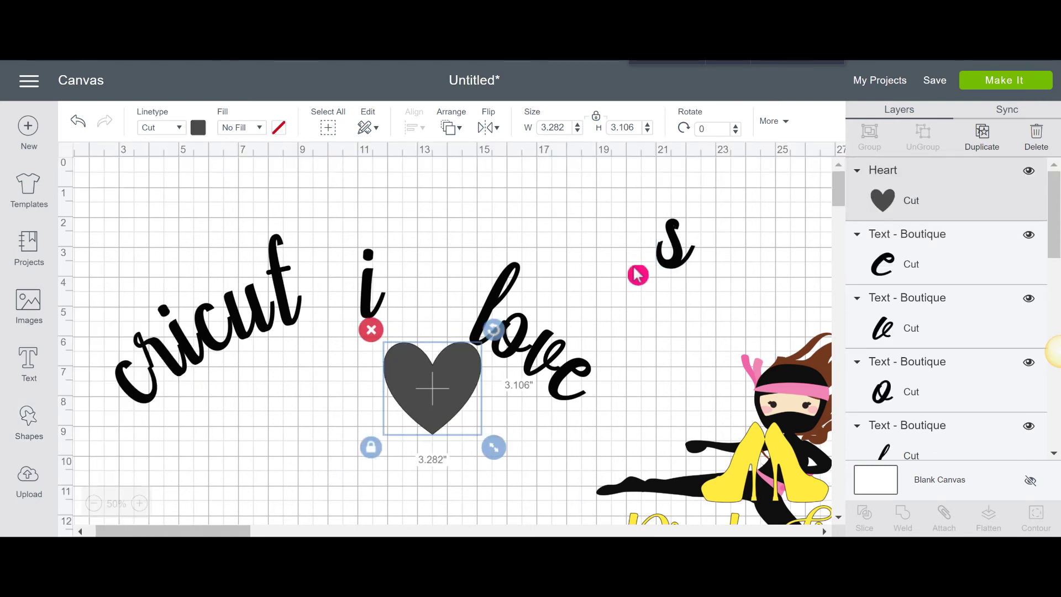
{"action": "left_click_drag", "start_coordinate": [637, 274], "coordinate": [403, 311]}
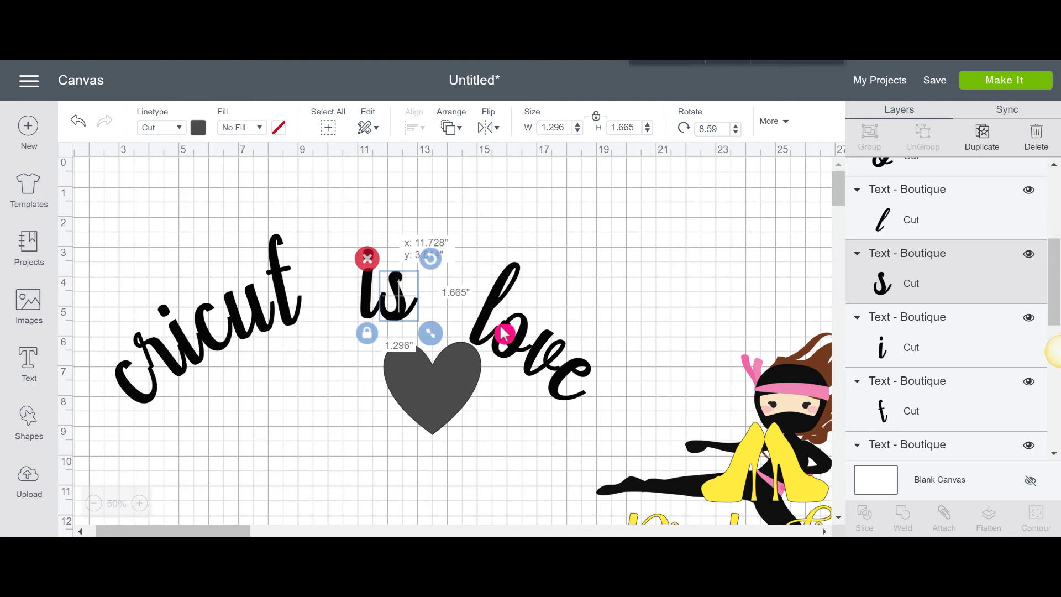
Replace the o in "love" with the heart, rotated about 30° and shrunk to about 1.6 inches wide.
{"action": "left_click", "coordinate": [518, 338]}
{"action": "left_click_drag", "start_coordinate": [520, 336], "coordinate": [724, 245]}
{"action": "left_click", "coordinate": [445, 382]}
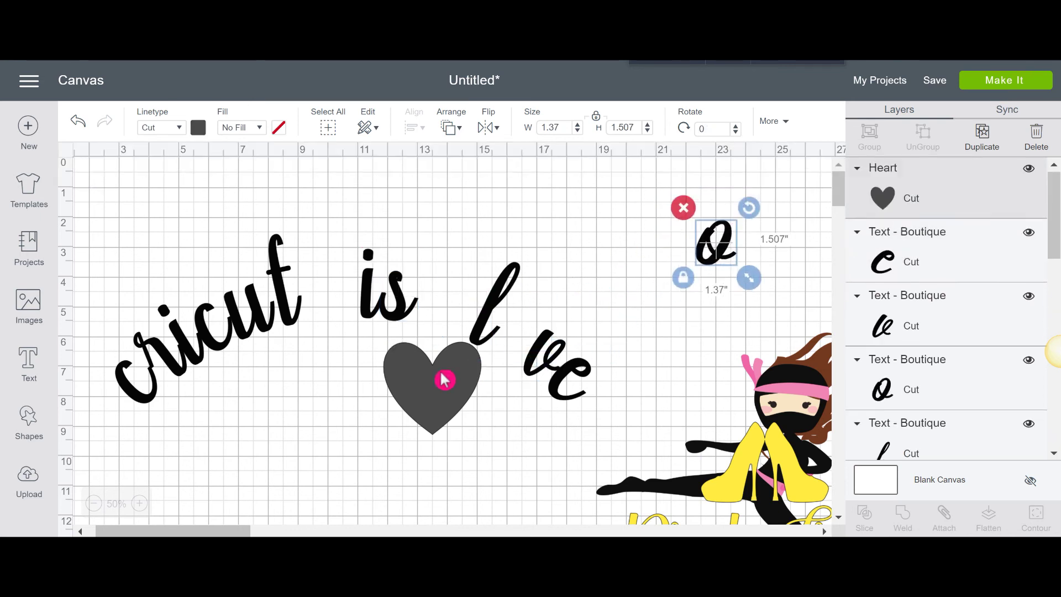
{"action": "left_click_drag", "start_coordinate": [504, 334], "coordinate": [503, 386]}
{"action": "left_click_drag", "start_coordinate": [448, 458], "coordinate": [476, 403]}
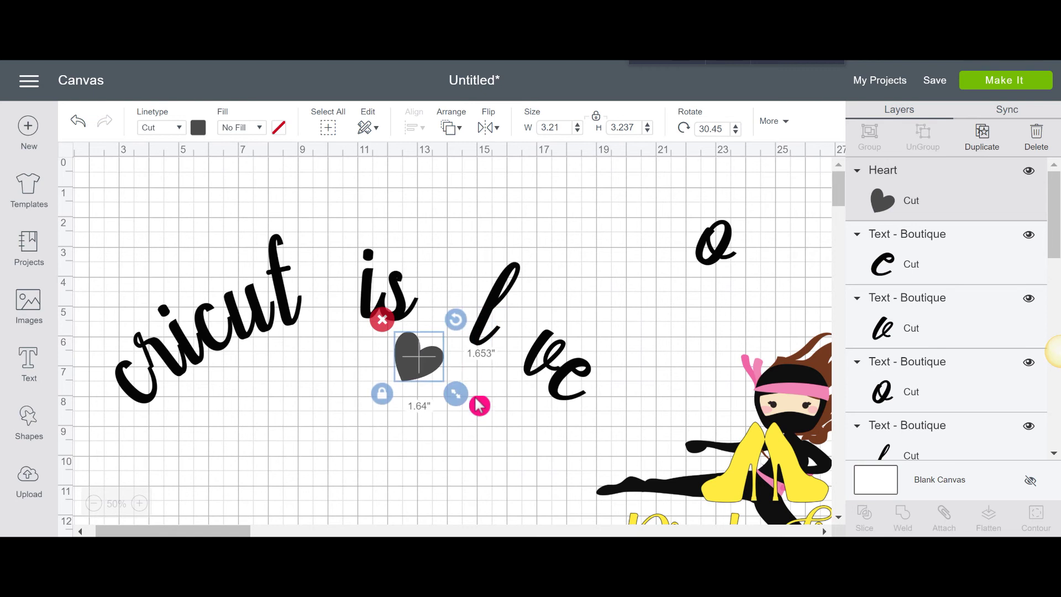
{"action": "left_click_drag", "start_coordinate": [426, 363], "coordinate": [428, 361]}
{"action": "mouse_move", "coordinate": [507, 353]}
{"action": "left_mouse_down"}
{"action": "mouse_move", "coordinate": [535, 346]}
{"action": "mouse_move", "coordinate": [525, 343]}
{"action": "left_mouse_up"}
Move the spare letter o below the arched text and deselect it.
{"action": "left_click", "coordinate": [716, 244]}
{"action": "left_click_drag", "start_coordinate": [716, 243], "coordinate": [438, 511]}
{"action": "left_click", "coordinate": [539, 300]}
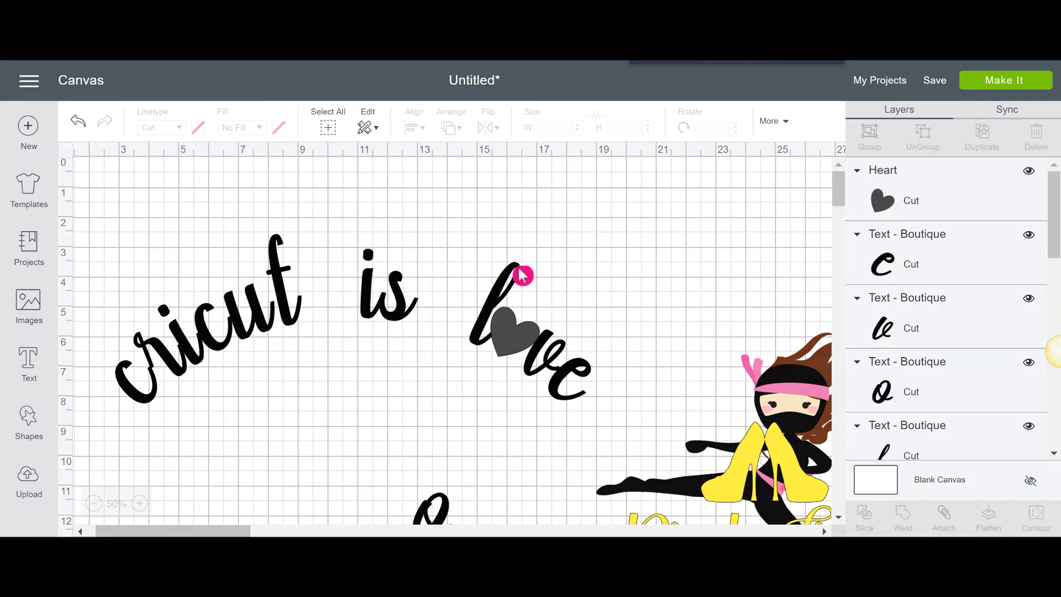
Check the advanced ungroup options for the single letter l in "love" and deselect it.
{"action": "left_click", "coordinate": [522, 274]}
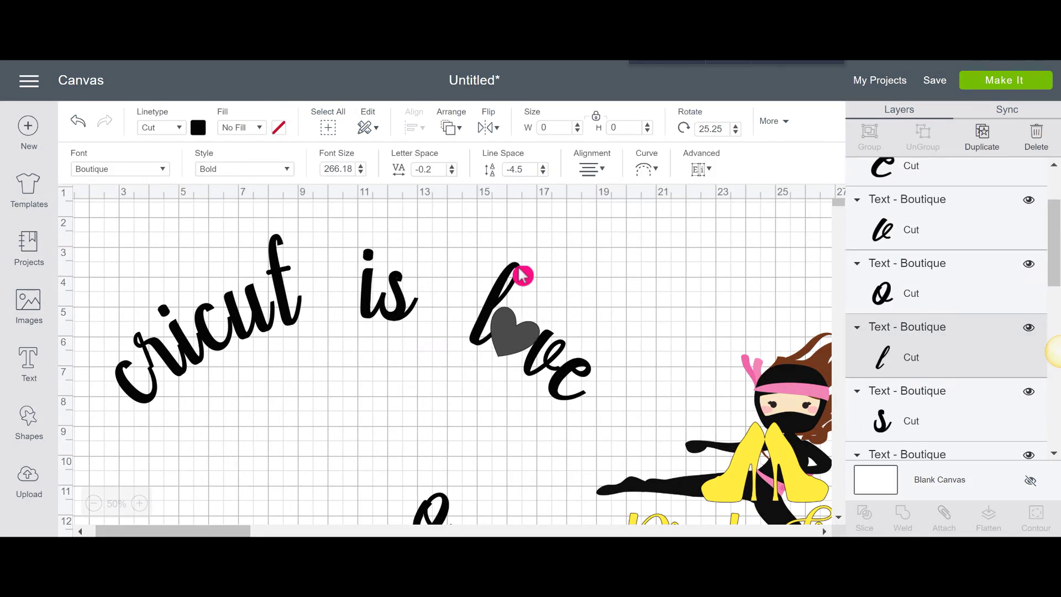
{"action": "left_click", "coordinate": [708, 170]}
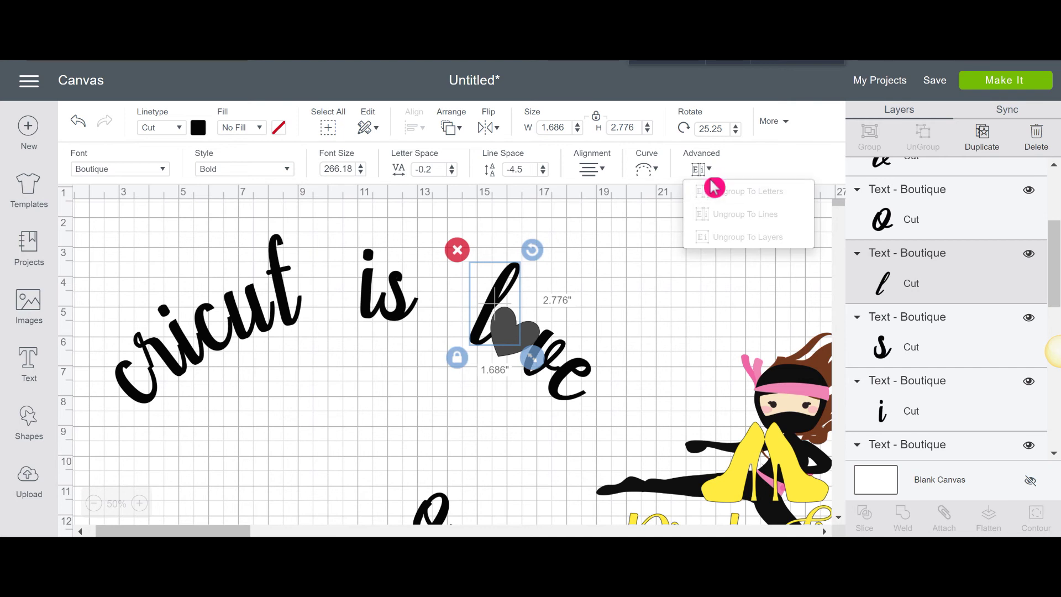
{"action": "left_click", "coordinate": [674, 314]}
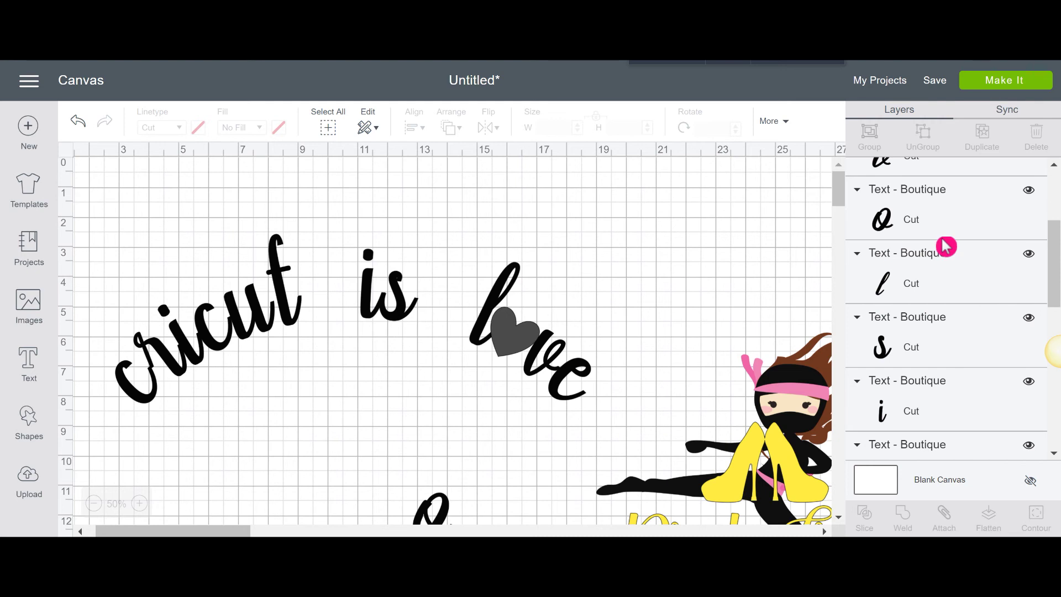
Group all the letters and the heart of the arched phrase, leaving out the spare letter o.
{"action": "scroll", "coordinate": [968, 255], "scroll_direction": "up", "scroll_amount": 3}
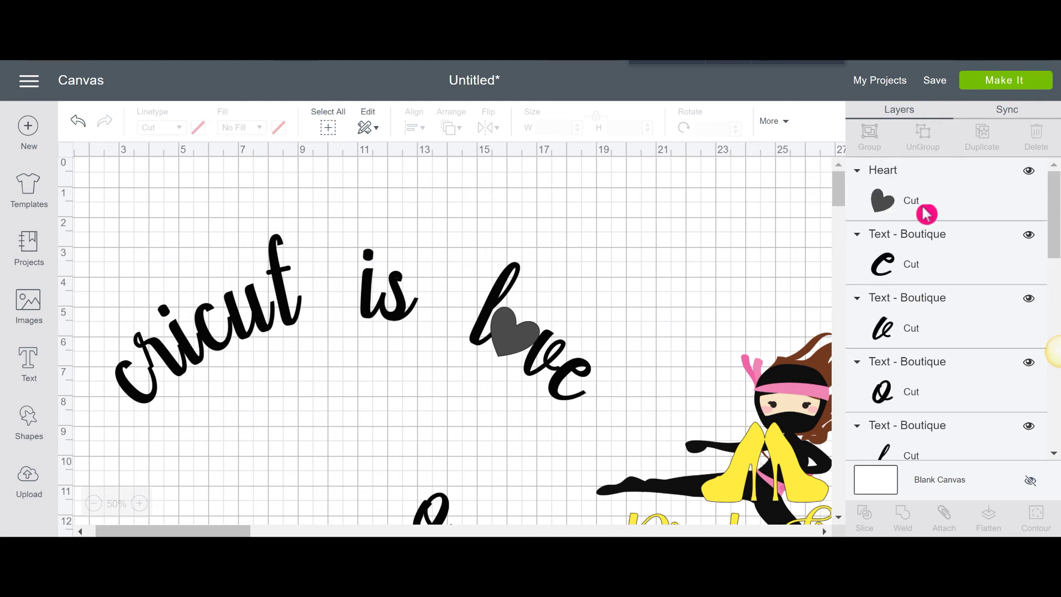
{"action": "scroll", "coordinate": [928, 258], "scroll_direction": "down", "scroll_amount": 2}
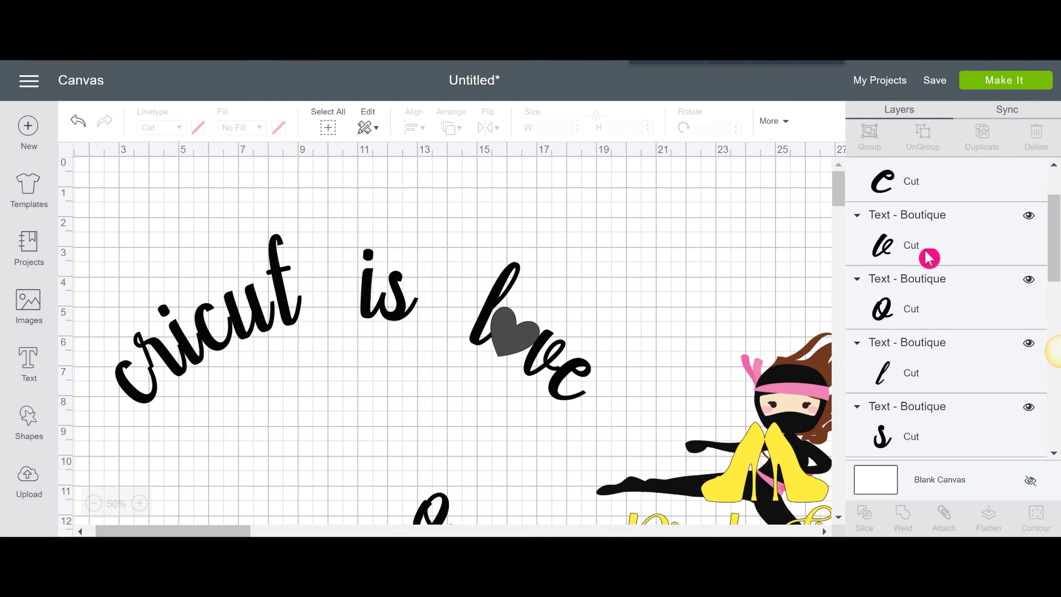
{"action": "scroll", "coordinate": [940, 301], "scroll_direction": "down", "scroll_amount": 5}
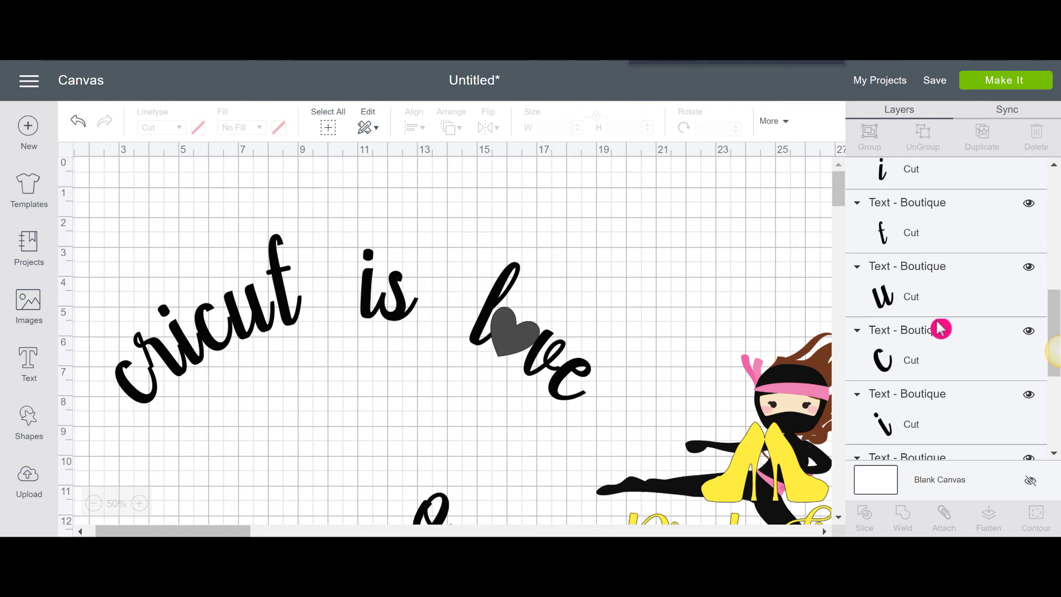
{"action": "scroll", "coordinate": [940, 328], "scroll_direction": "down", "scroll_amount": 1}
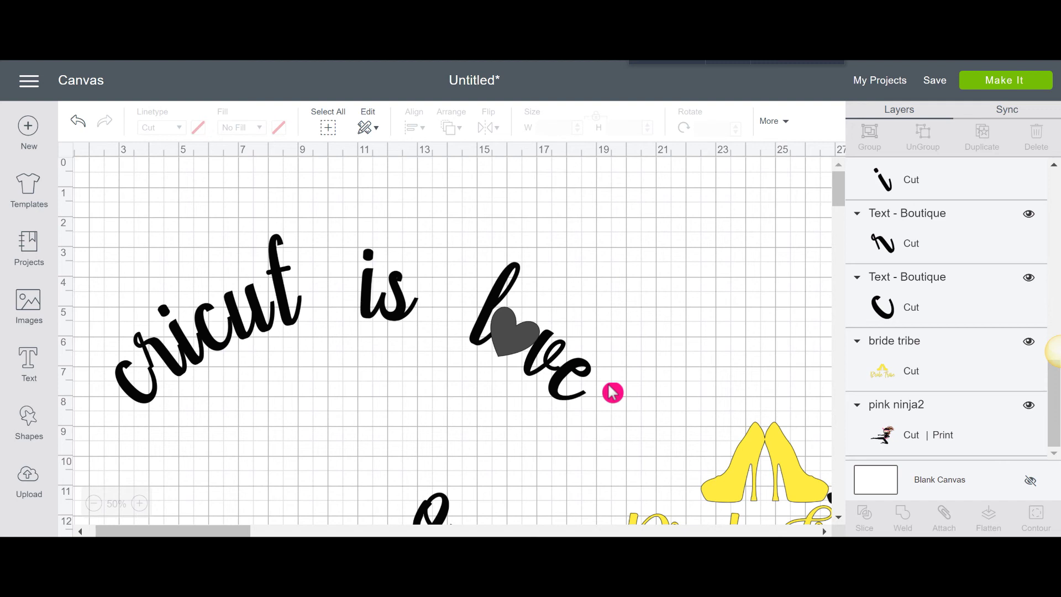
{"action": "left_click_drag", "start_coordinate": [84, 185], "coordinate": [628, 429]}
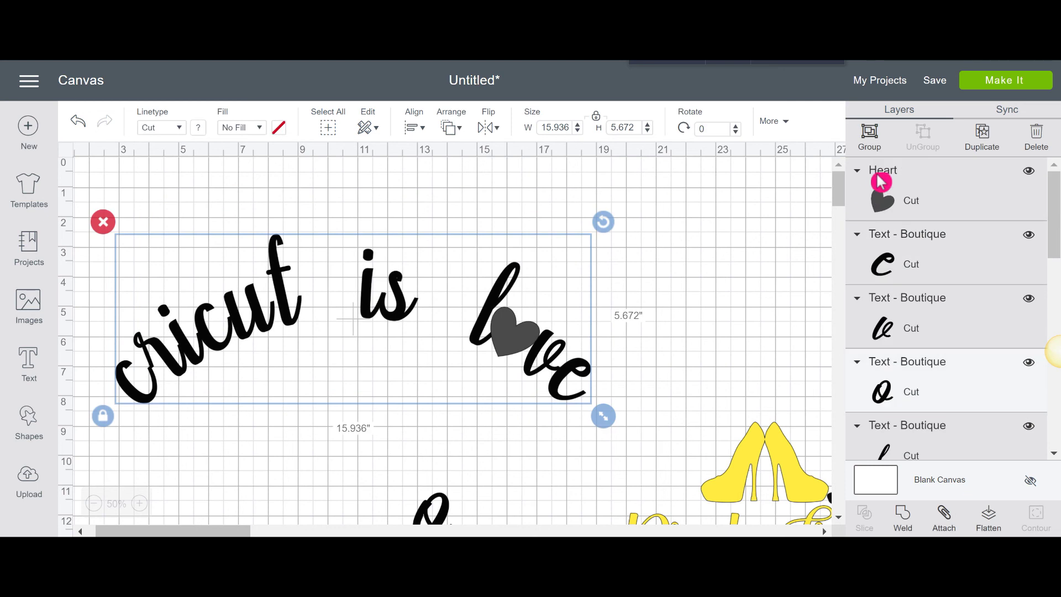
{"action": "left_click", "coordinate": [869, 143]}
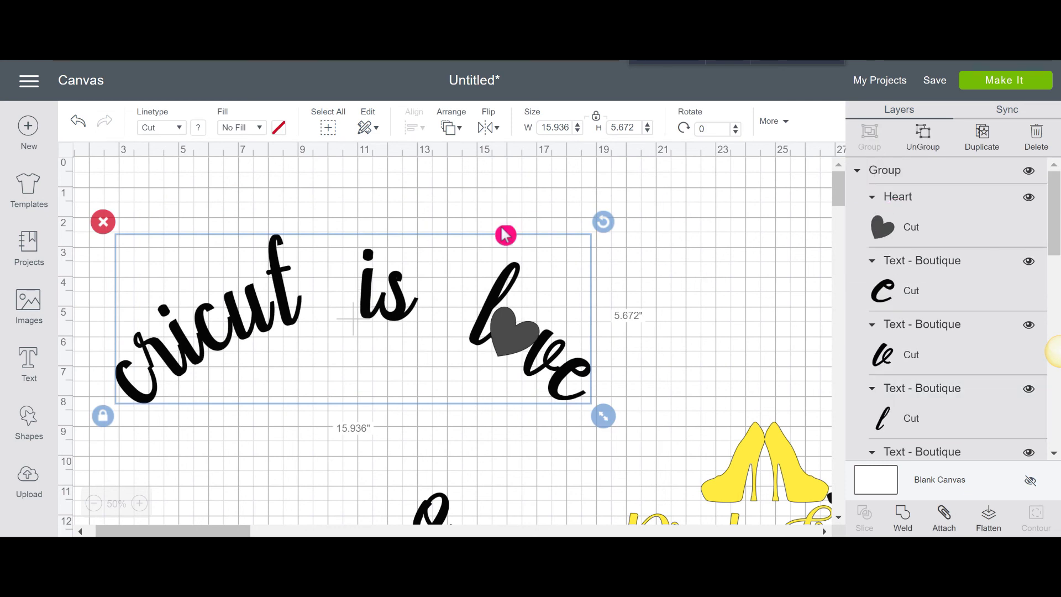
Move the grouped arched phrase as one piece slightly up and to the right on the canvas.
{"action": "left_click_drag", "start_coordinate": [524, 326], "coordinate": [548, 317]}
{"action": "left_click", "coordinate": [710, 323]}
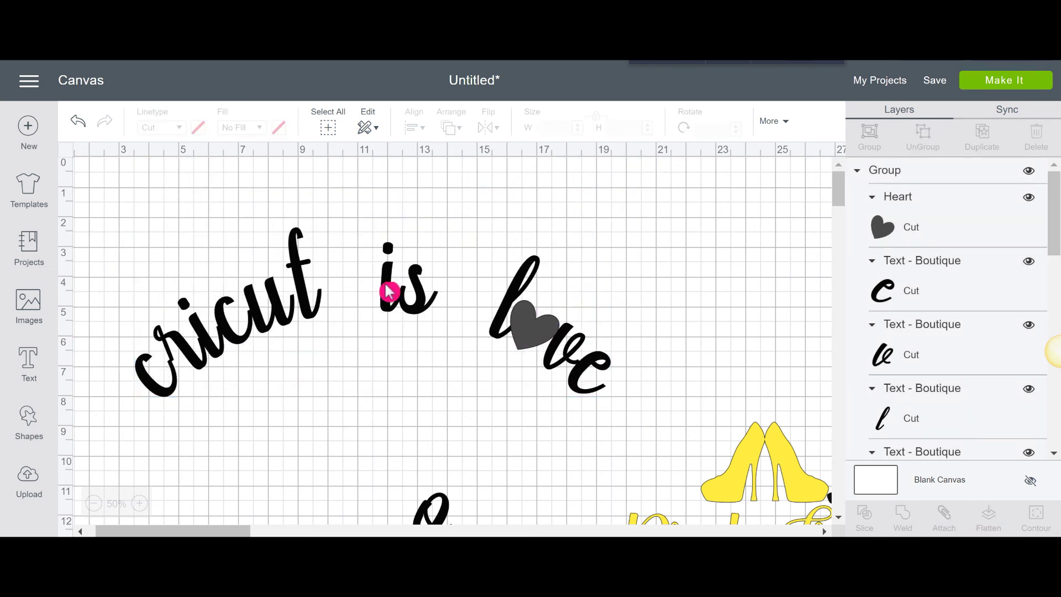
{"action": "left_click", "coordinate": [421, 288]}
{"action": "mouse_move", "coordinate": [421, 288]}
{"action": "left_mouse_down"}
{"action": "mouse_move", "coordinate": [517, 265]}
{"action": "mouse_move", "coordinate": [437, 281]}
{"action": "left_mouse_up"}
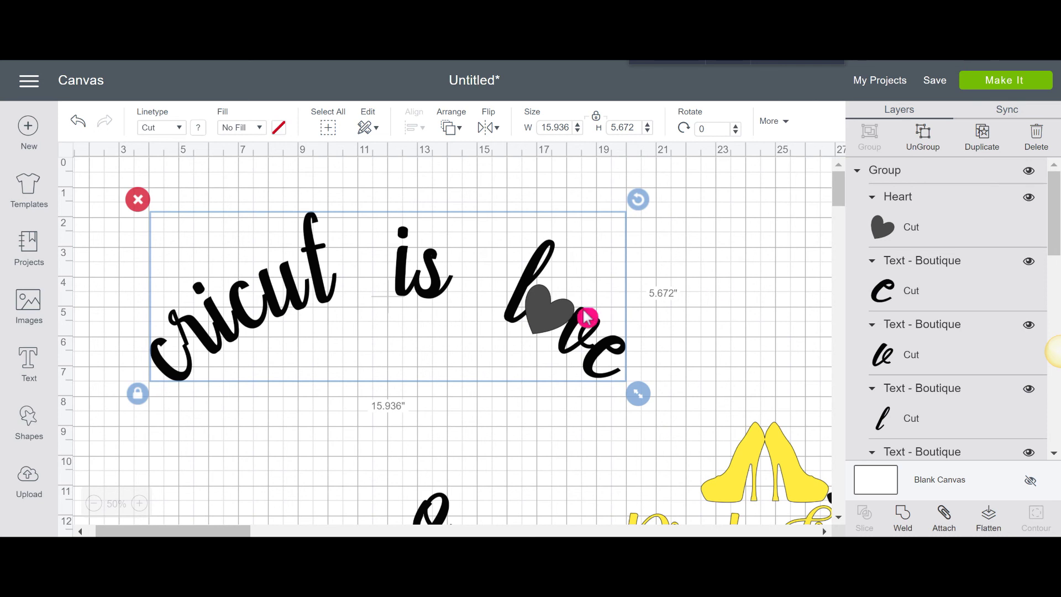
Shrink the grouped phrase proportionally to about 11.5 inches wide and 4.1 inches high, leaving nothing selected.
{"action": "left_click", "coordinate": [1028, 82]}
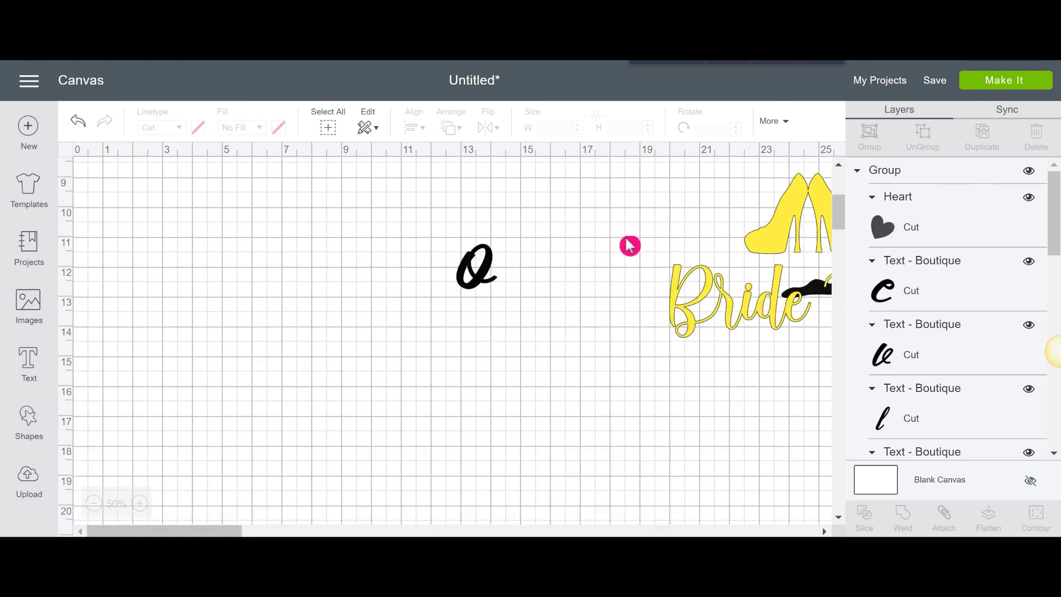
{"action": "scroll", "coordinate": [630, 246], "scroll_direction": "up", "scroll_amount": 5}
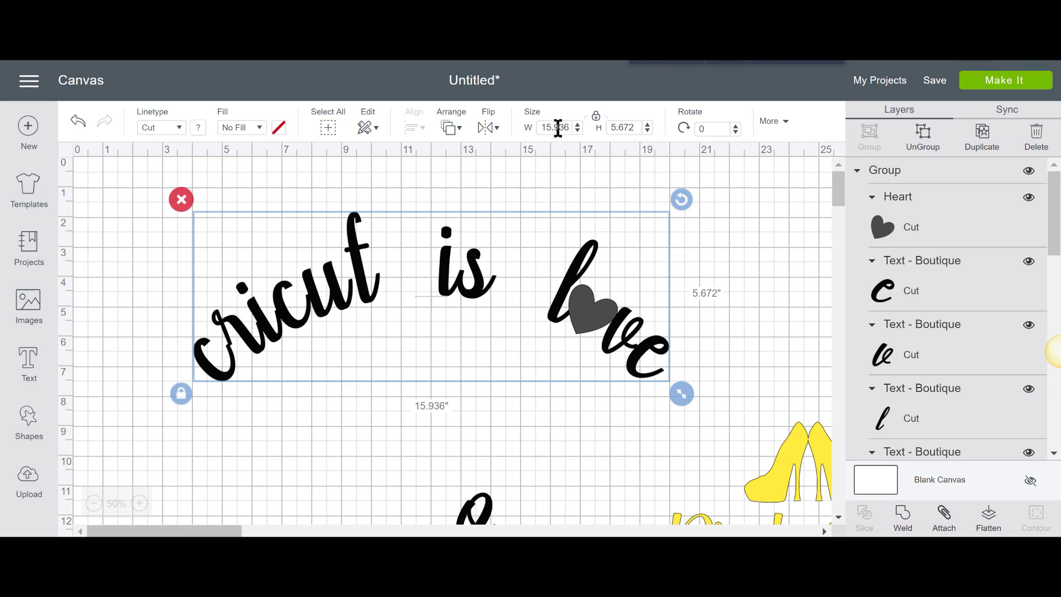
{"action": "left_click_drag", "start_coordinate": [681, 393], "coordinate": [551, 291]}
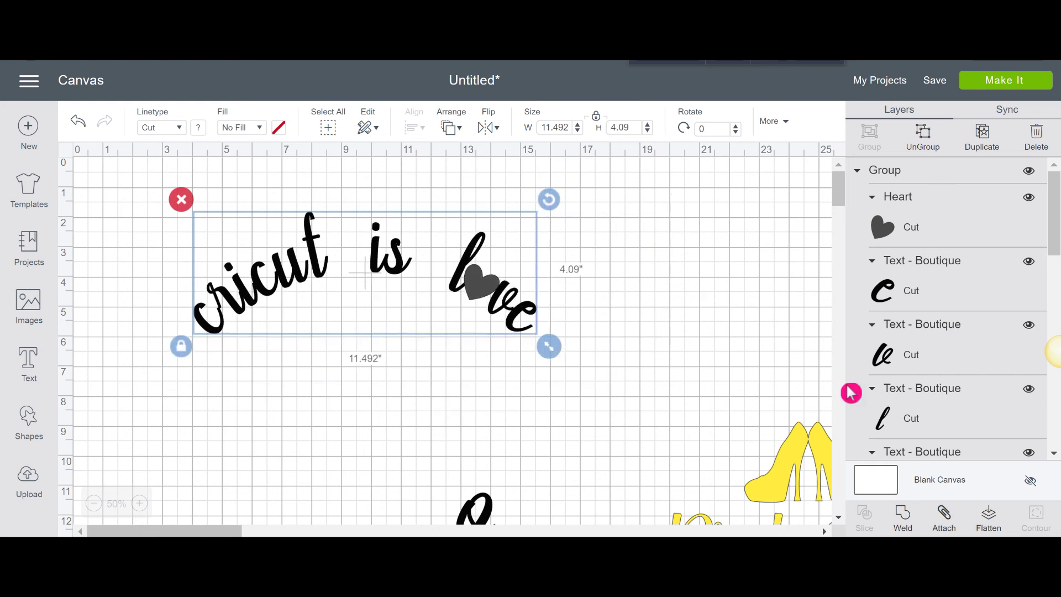
{"action": "left_click", "coordinate": [818, 458]}
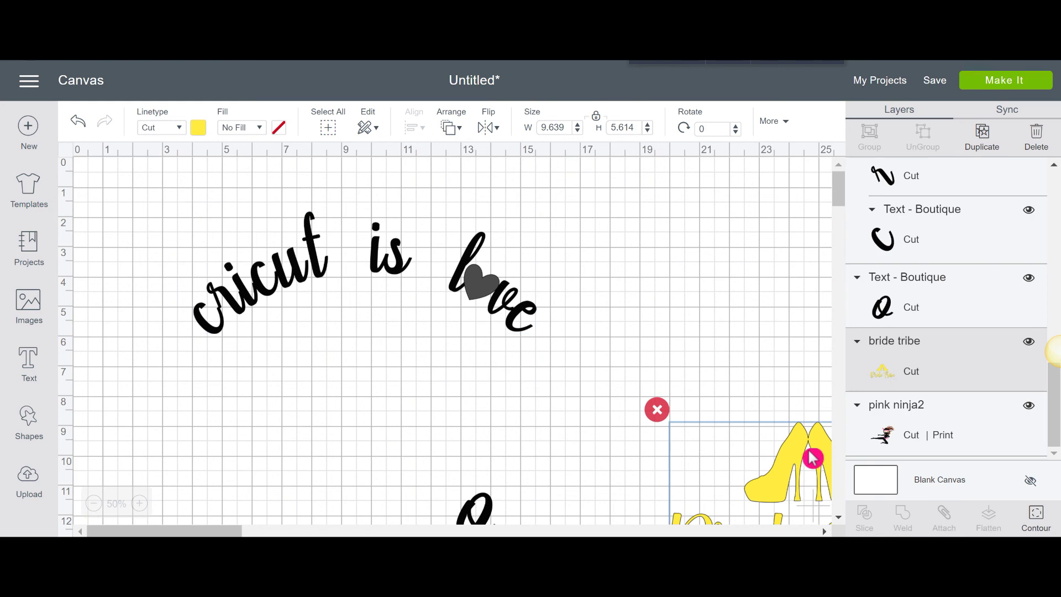
{"action": "left_click", "coordinate": [725, 244]}
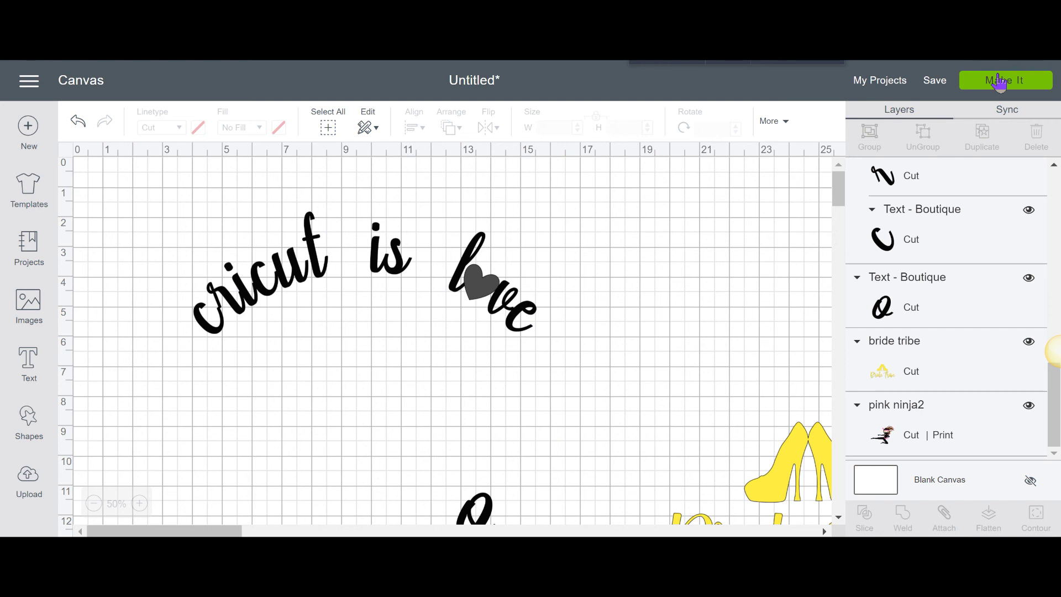
Preview how the grouped letters are arranged on the cutting mats and return to the canvas.
{"action": "left_click", "coordinate": [1000, 81]}
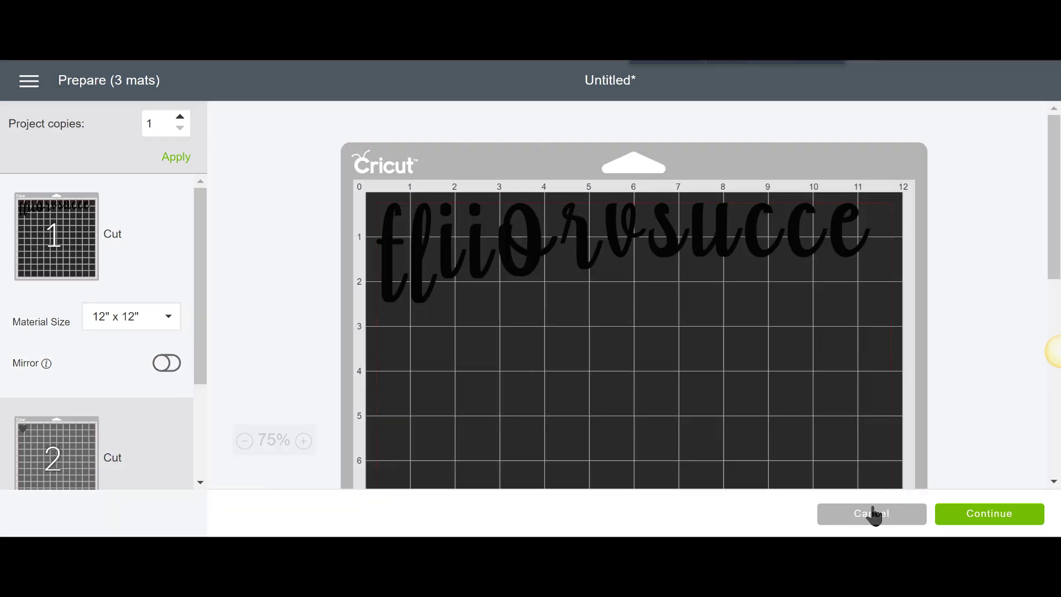
{"action": "left_click", "coordinate": [465, 291]}
{"action": "left_click", "coordinate": [871, 513]}
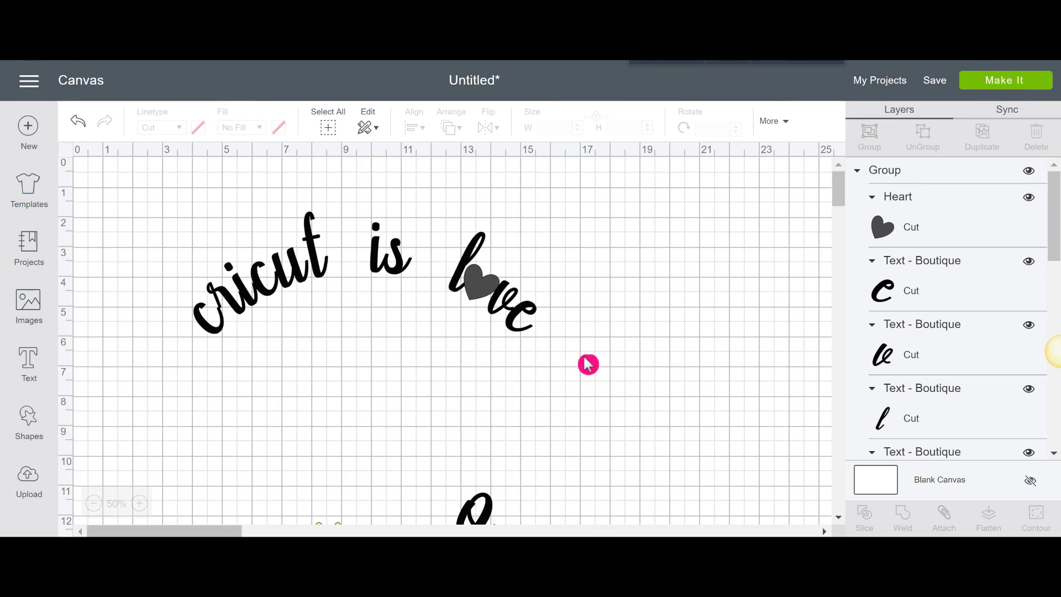
Attach the whole arched phrase with its heart and set its material color to light pink.
{"action": "left_click_drag", "start_coordinate": [579, 357], "coordinate": [189, 226]}
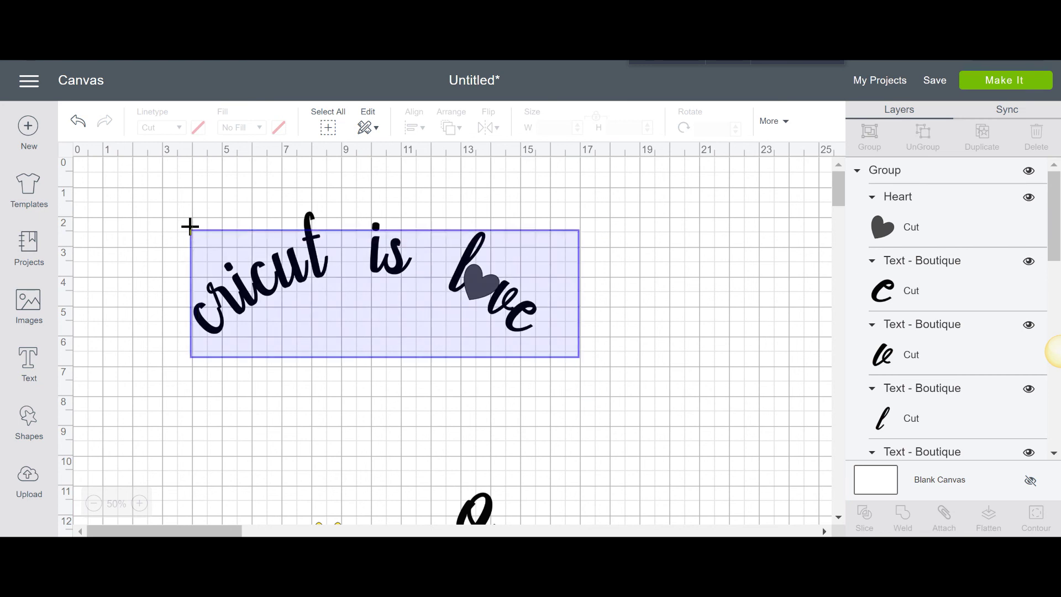
{"action": "left_click_drag", "start_coordinate": [189, 226], "coordinate": [189, 226]}
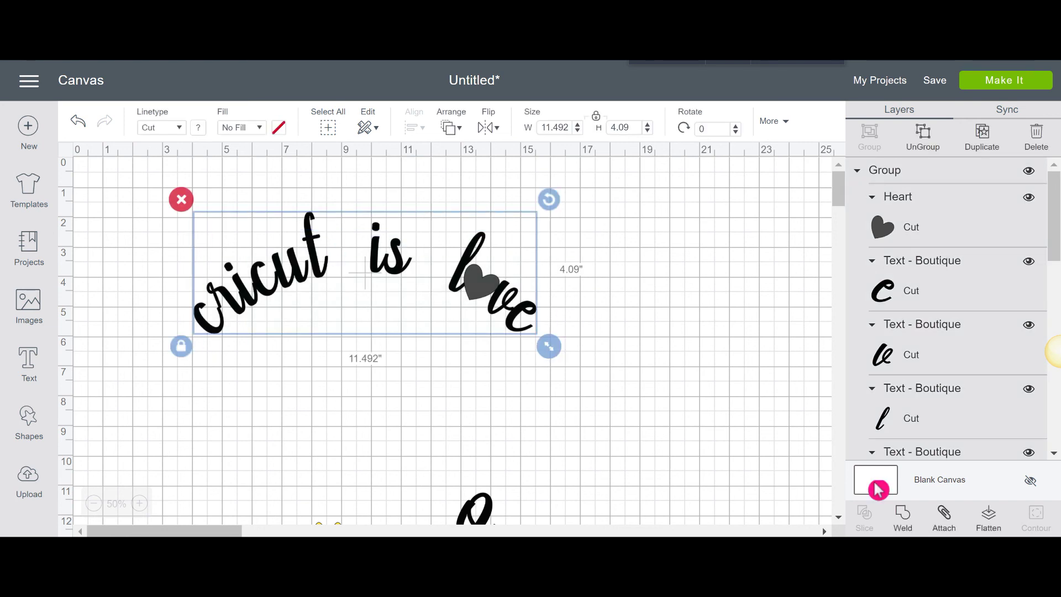
{"action": "left_click", "coordinate": [944, 524]}
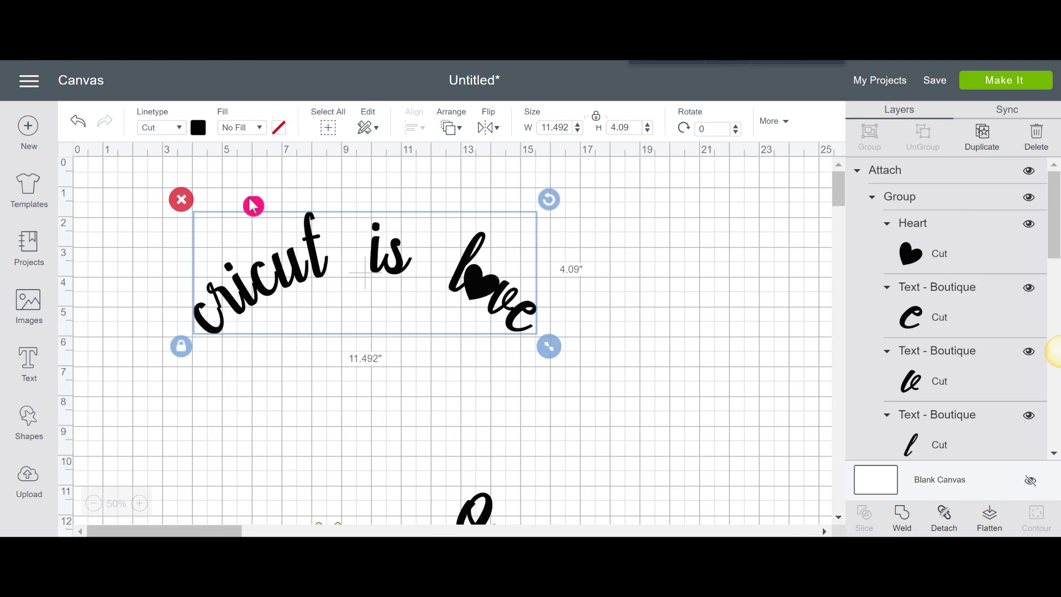
{"action": "left_click", "coordinate": [204, 129]}
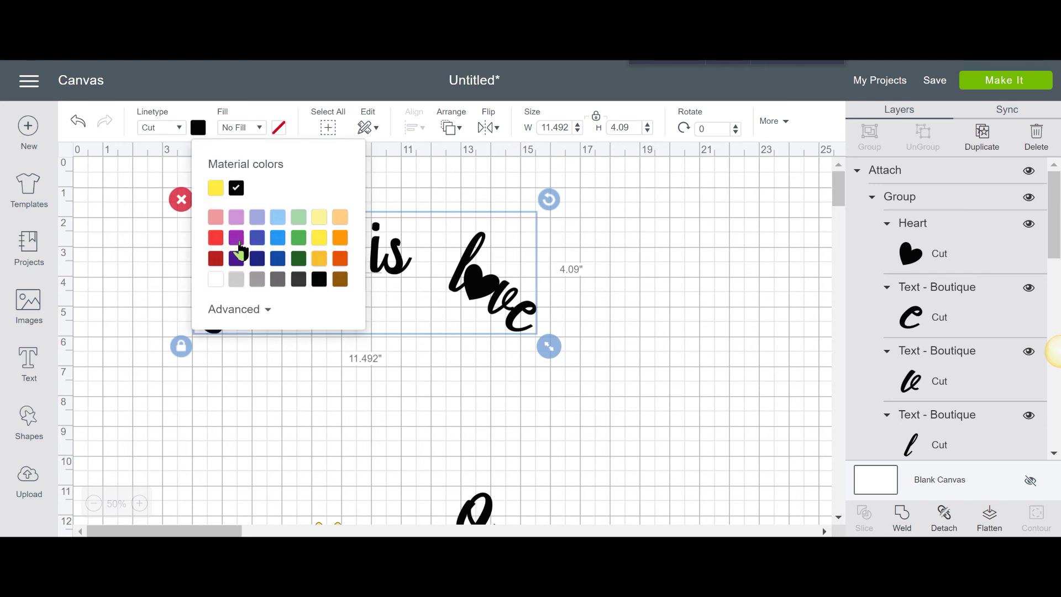
{"action": "left_click", "coordinate": [216, 217]}
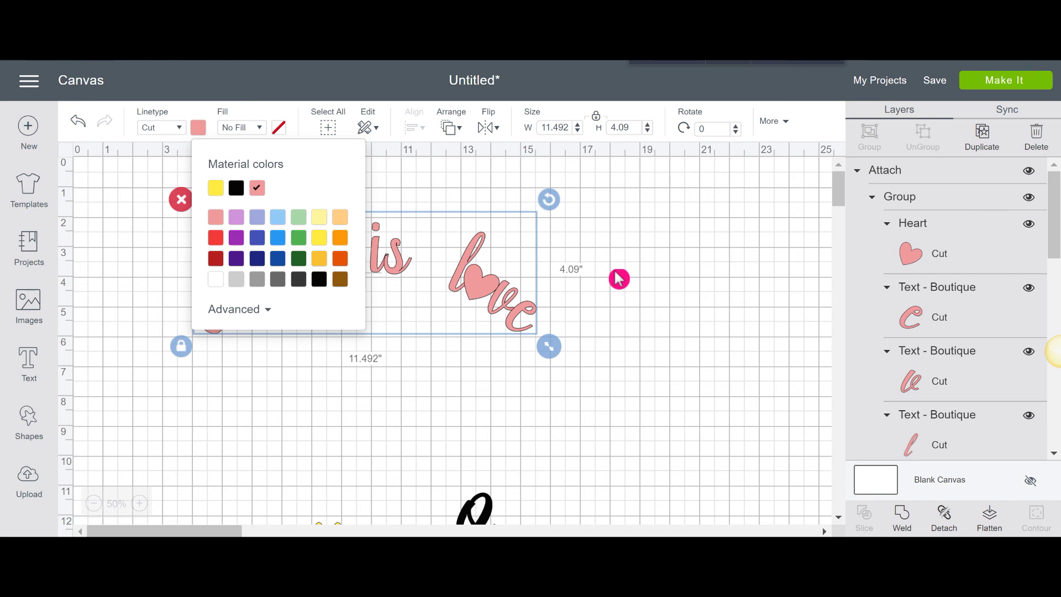
Preview the cutting mats again and show mat 2 with the attached pink phrase.
{"action": "left_click", "coordinate": [1036, 81]}
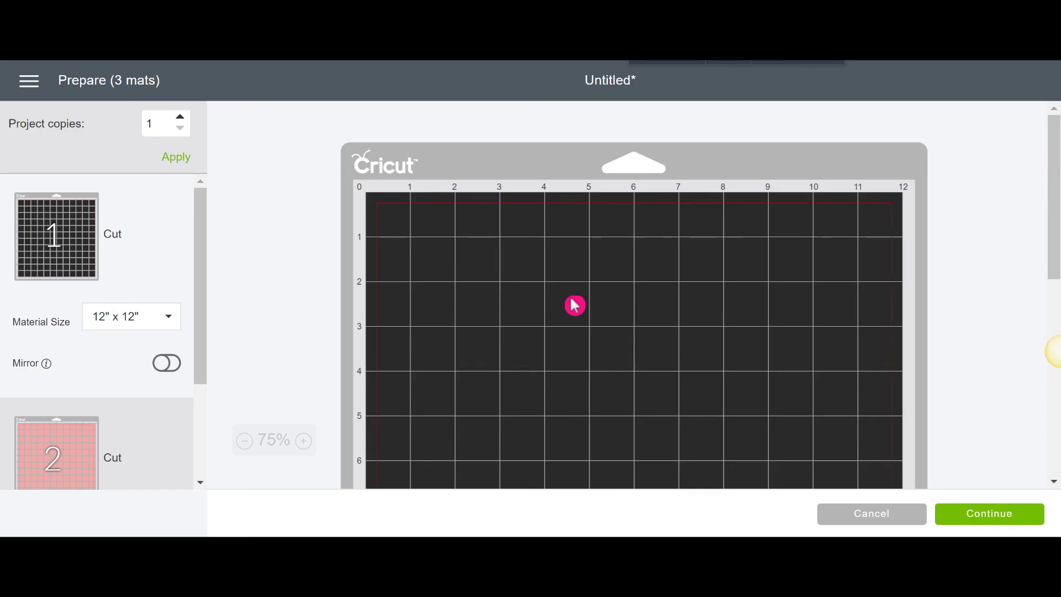
{"action": "scroll", "coordinate": [62, 420], "scroll_direction": "down", "scroll_amount": 2}
{"action": "left_click", "coordinate": [78, 377]}
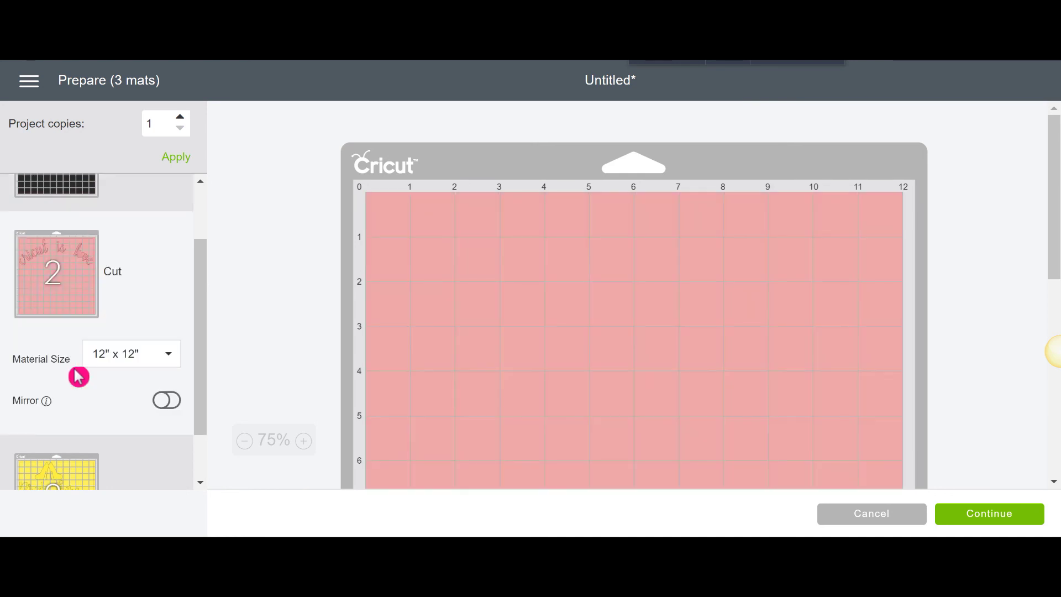